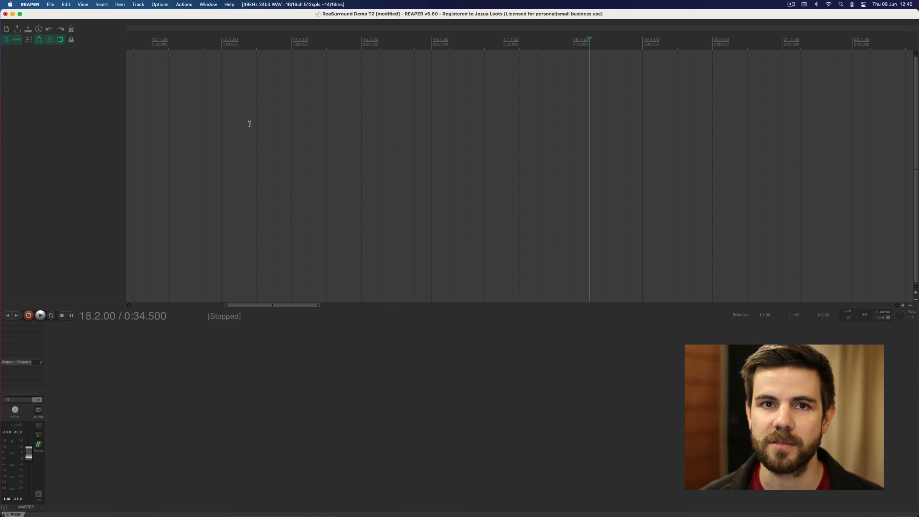
# Place the edit cursor at about 24.5 seconds and set the timeline ruler to Hours:Minutes:Seconds:Frames
pyautogui.click(239, 41)
pyautogui.rightClick(246, 41)
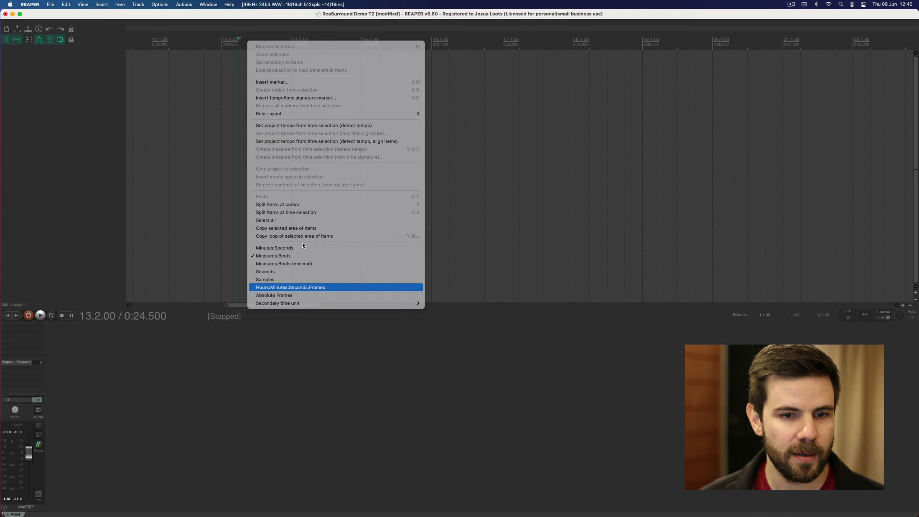
pyautogui.click(336, 288)
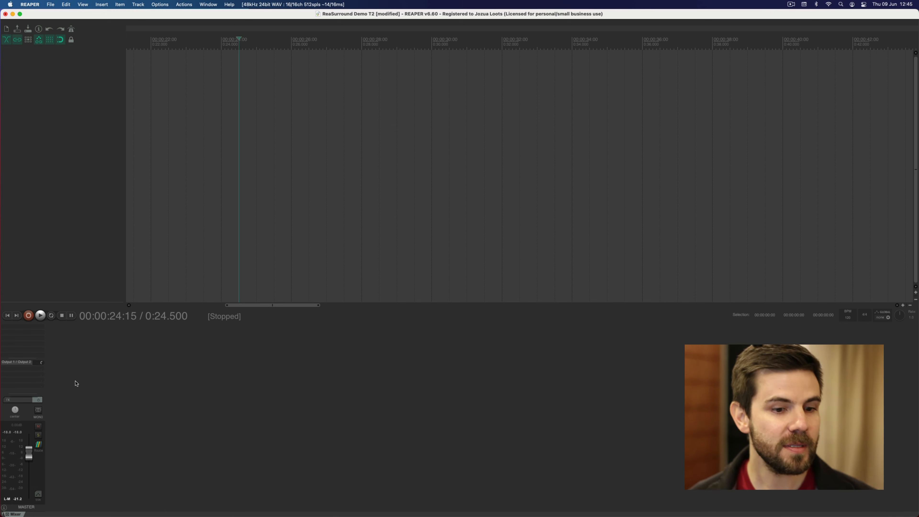
# Show the master track's output routing and set its track channels to 6
pyautogui.click(38, 444)
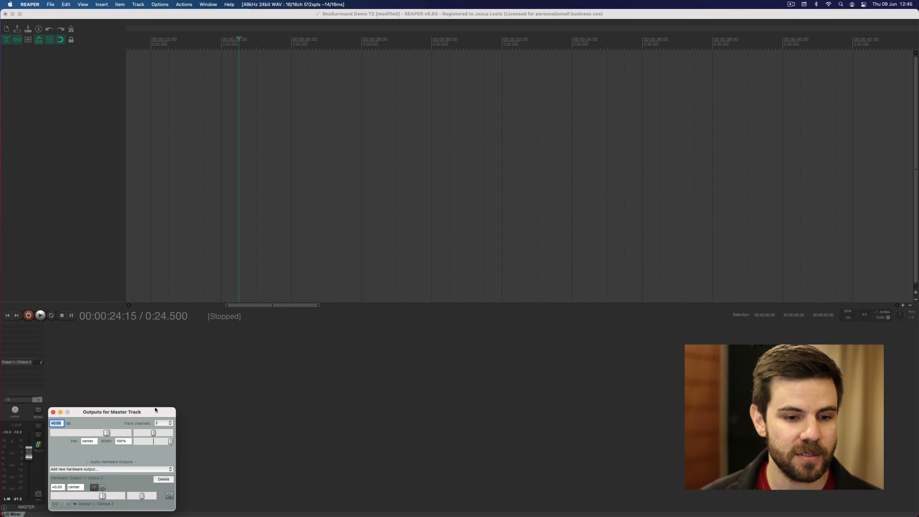
pyautogui.moveTo(156, 410); pyautogui.dragTo(466, 152)
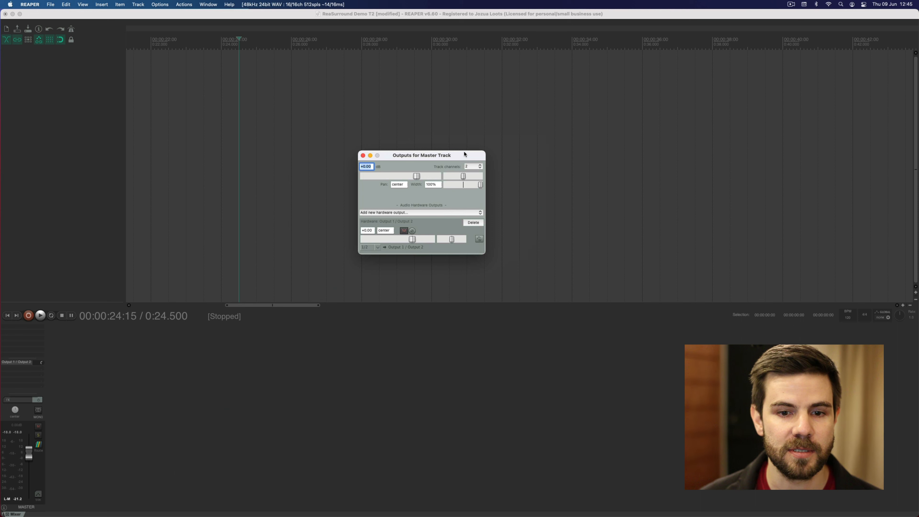
pyautogui.click(470, 166)
pyautogui.click(471, 185)
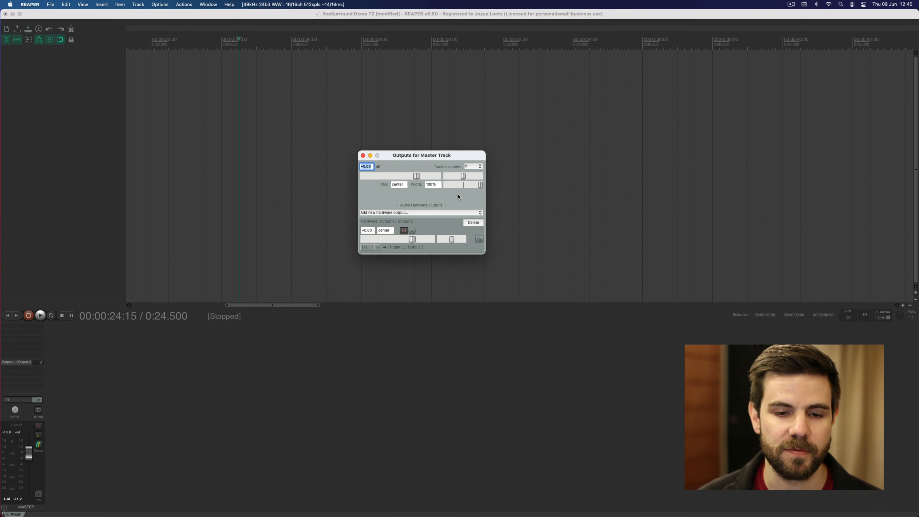
# Set the master's hardware output source to the six-channel multichannel source 1-6 and close the output settings
pyautogui.click(376, 248)
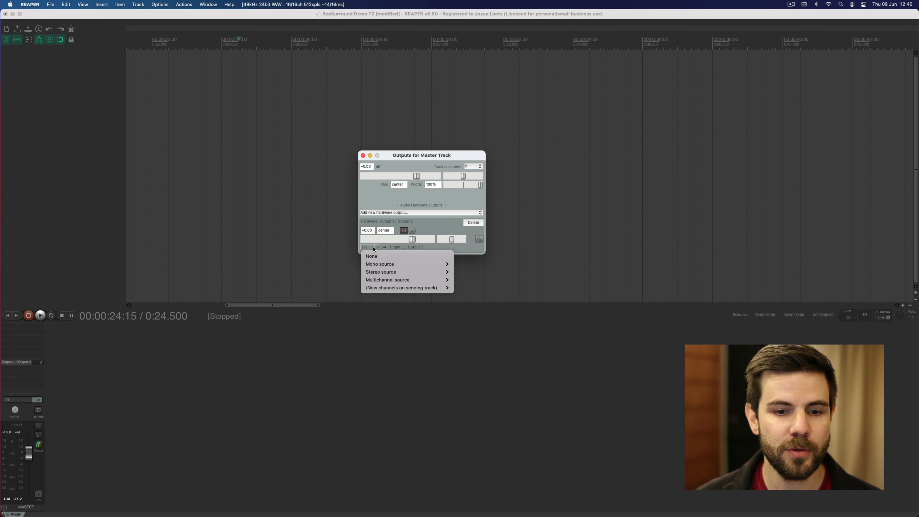
pyautogui.moveTo(417, 280)
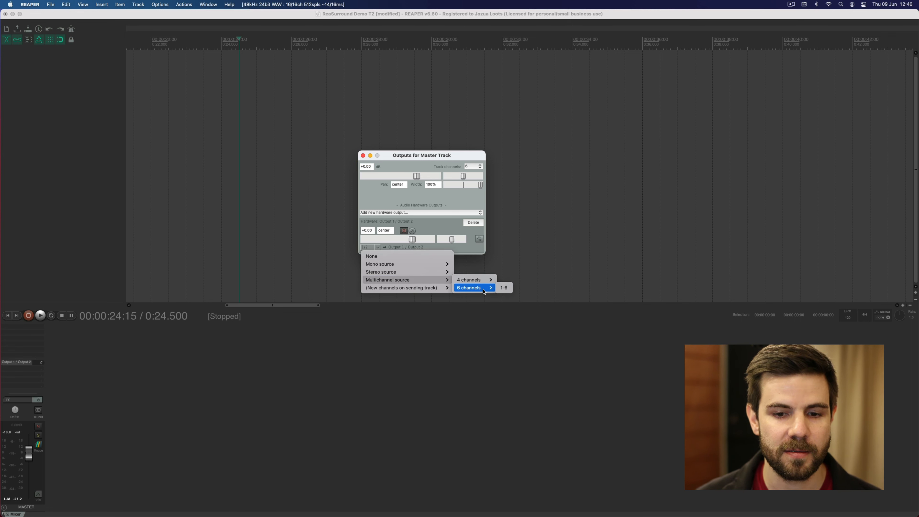
pyautogui.click(504, 288)
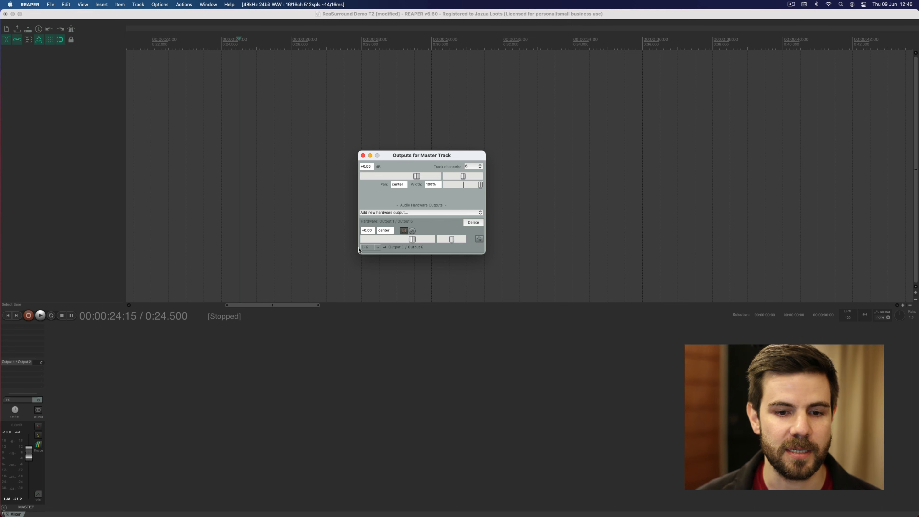
pyautogui.click(378, 247)
pyautogui.moveTo(434, 282)
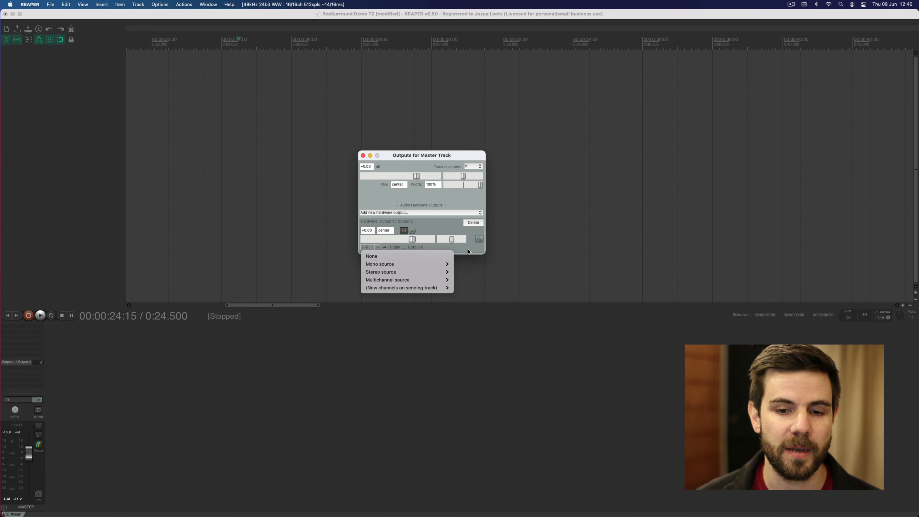
pyautogui.click(406, 253)
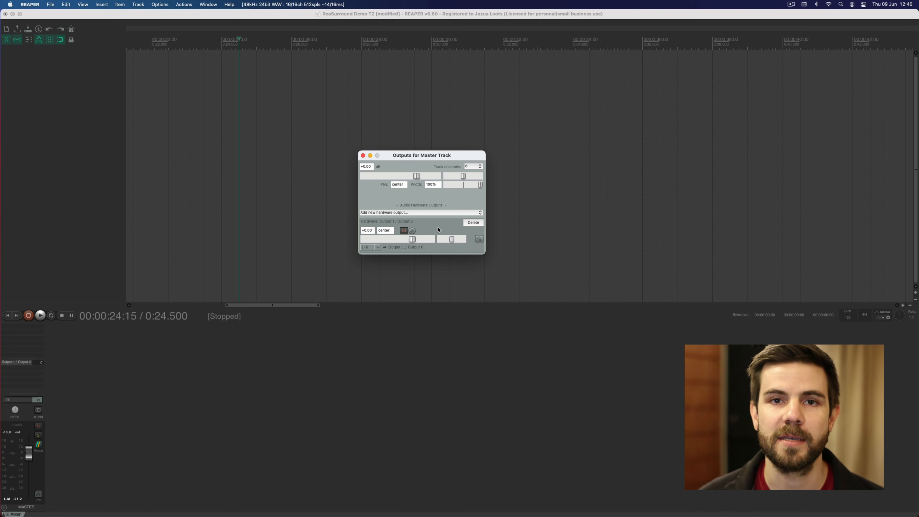
pyautogui.click(363, 155)
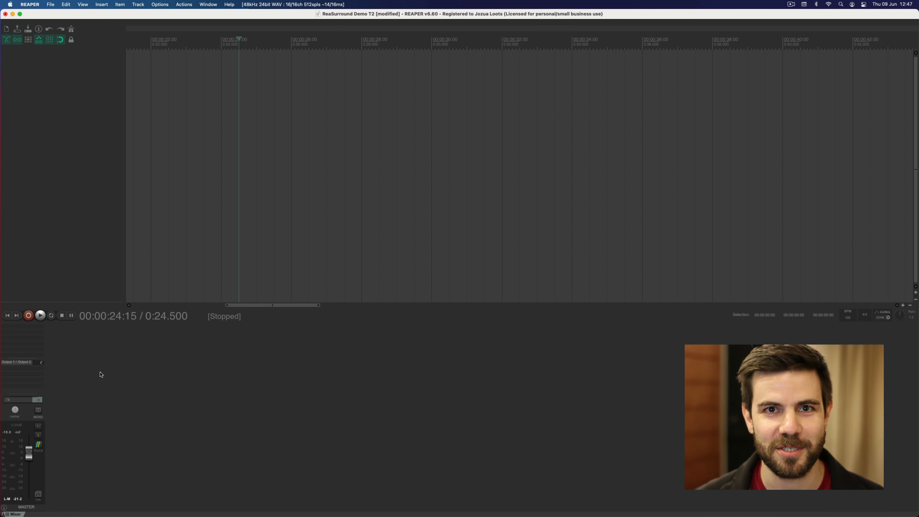
# Add two new tracks named MONO and STEREO
pyautogui.doubleClick(73, 369)
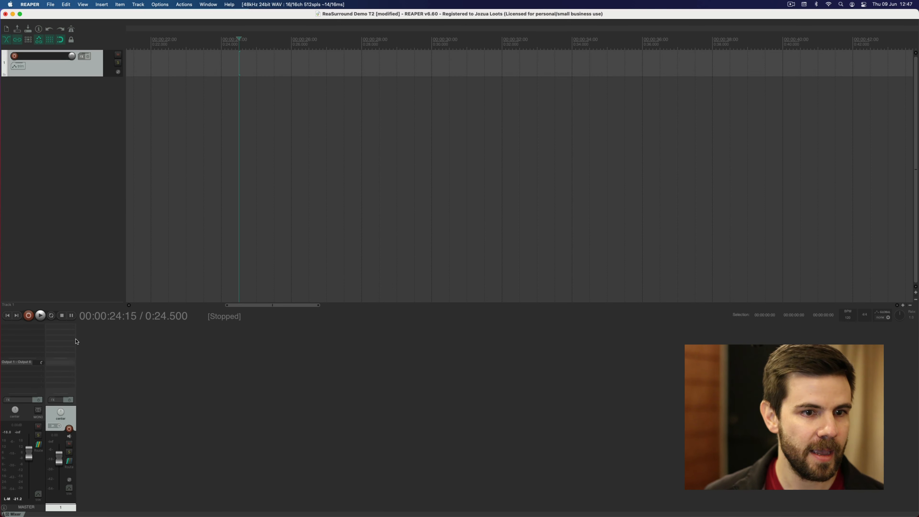
pyautogui.doubleClick(35, 55)
pyautogui.write('MONO')
pyautogui.press('Return')
pyautogui.doubleClick(119, 388)
pyautogui.doubleClick(40, 83)
pyautogui.write('STEREO')
pyautogui.press('Return')
# Add a third track named 5.1 SR and increase its height in the arrange view
pyautogui.doubleClick(166, 392)
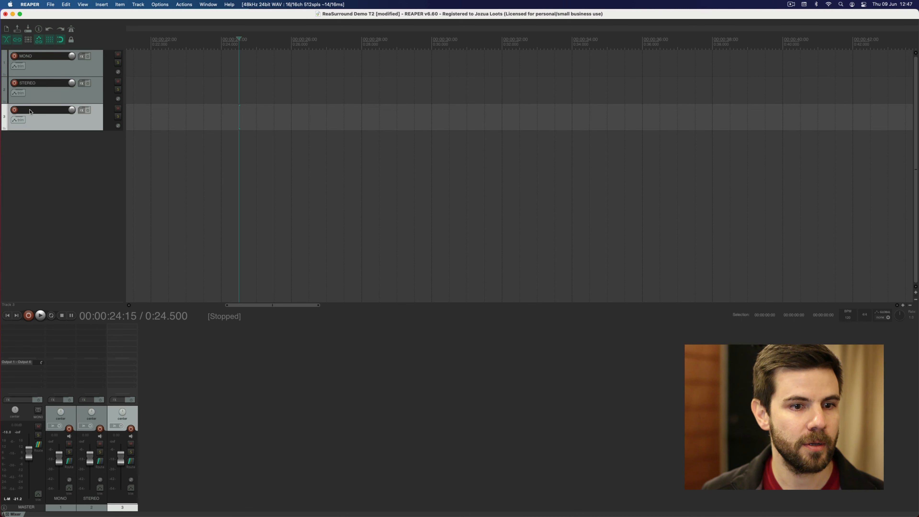
pyautogui.doubleClick(30, 112)
pyautogui.write('5.1')
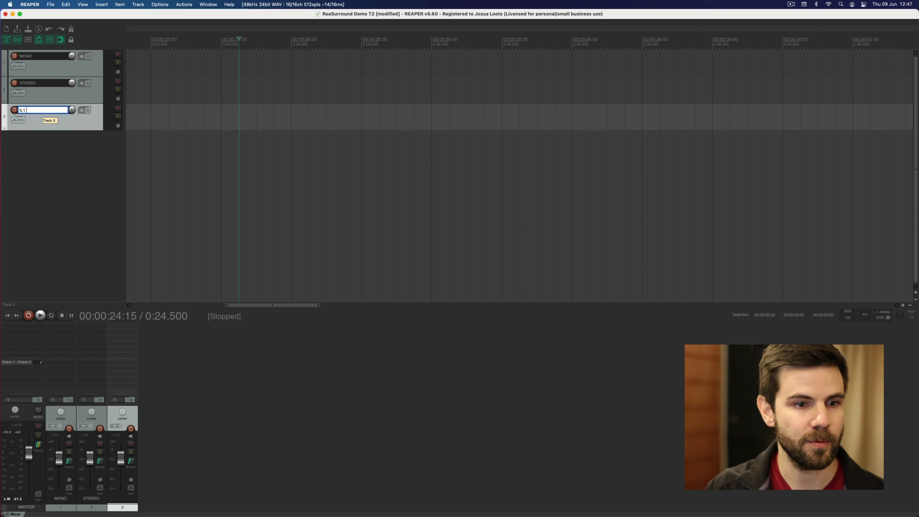
pyautogui.write(' SR')
pyautogui.press('Return')
pyautogui.click(73, 135)
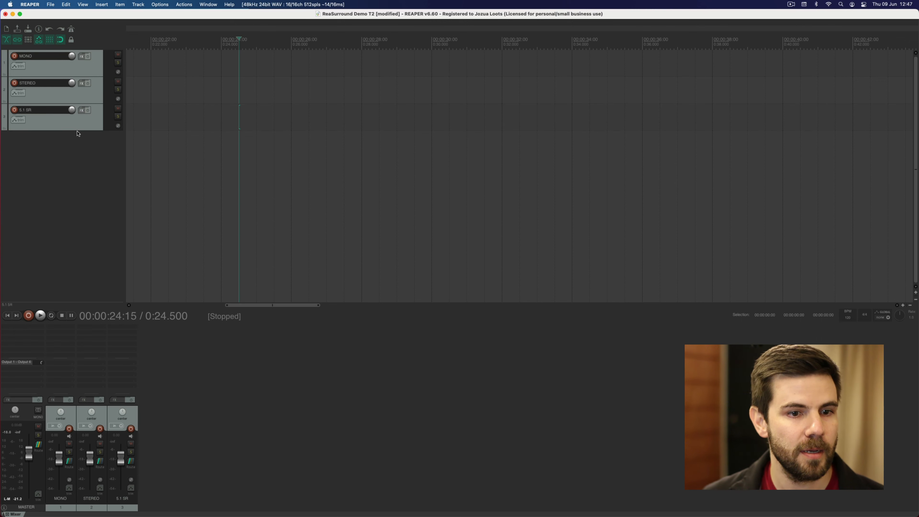
pyautogui.moveTo(79, 130); pyautogui.dragTo(86, 219)
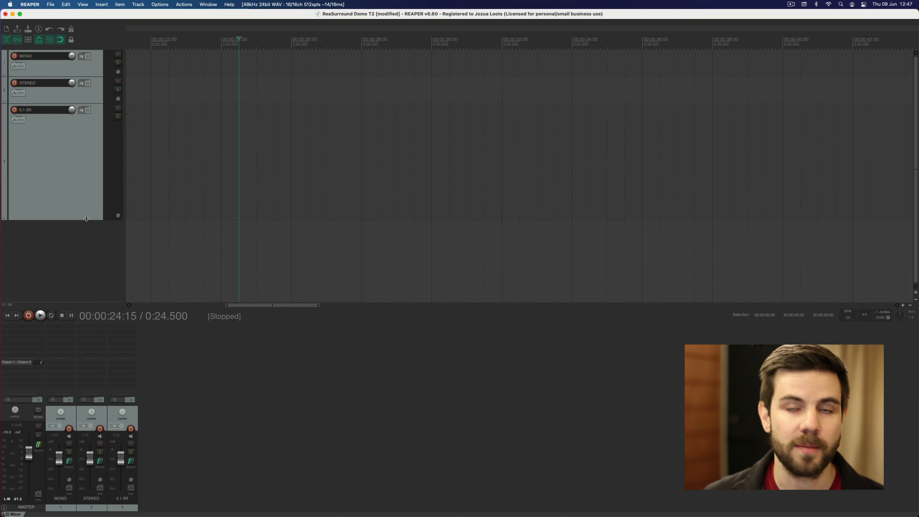
# Set the 5.1 SR track's channel count to 6 in its routing and close the routing window
pyautogui.click(48, 148)
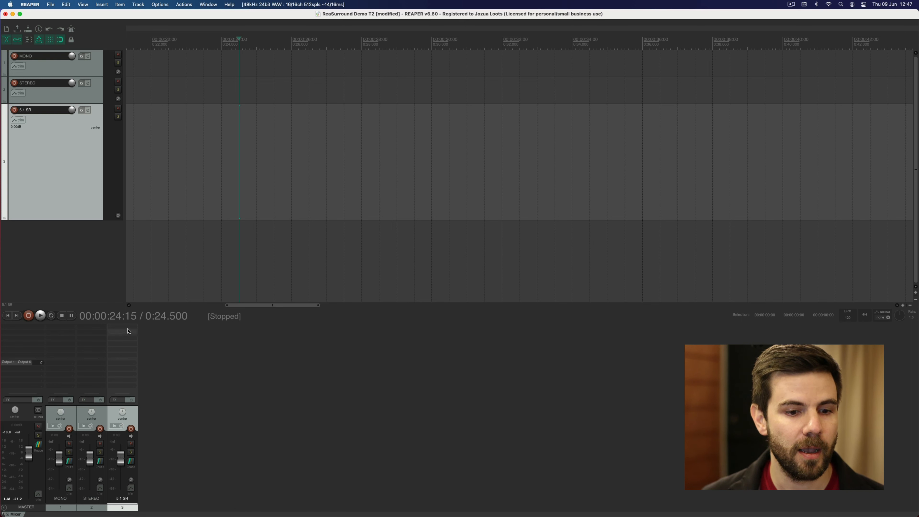
pyautogui.click(132, 464)
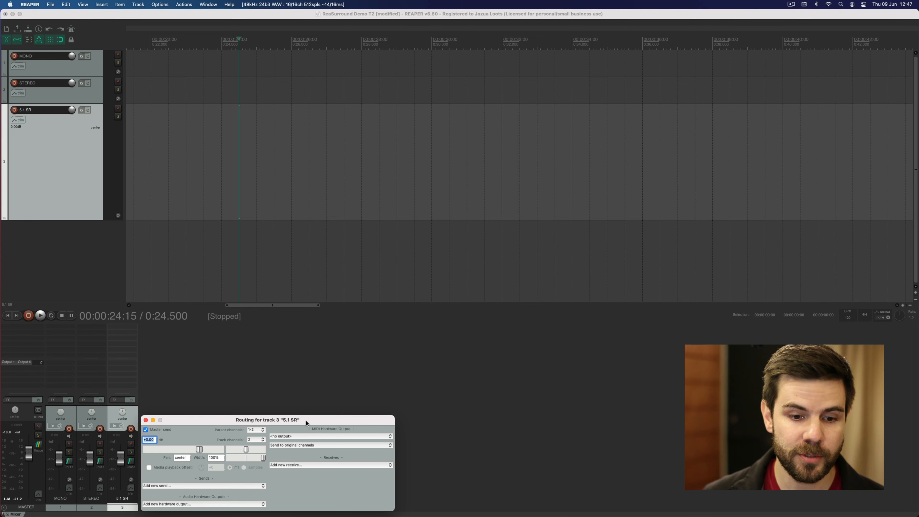
pyautogui.moveTo(309, 421); pyautogui.dragTo(449, 163)
pyautogui.click(398, 182)
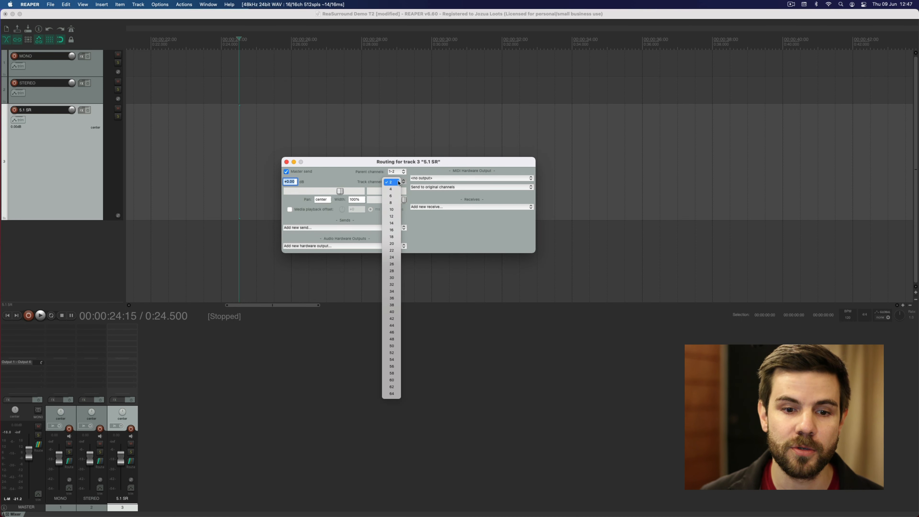
pyautogui.click(392, 196)
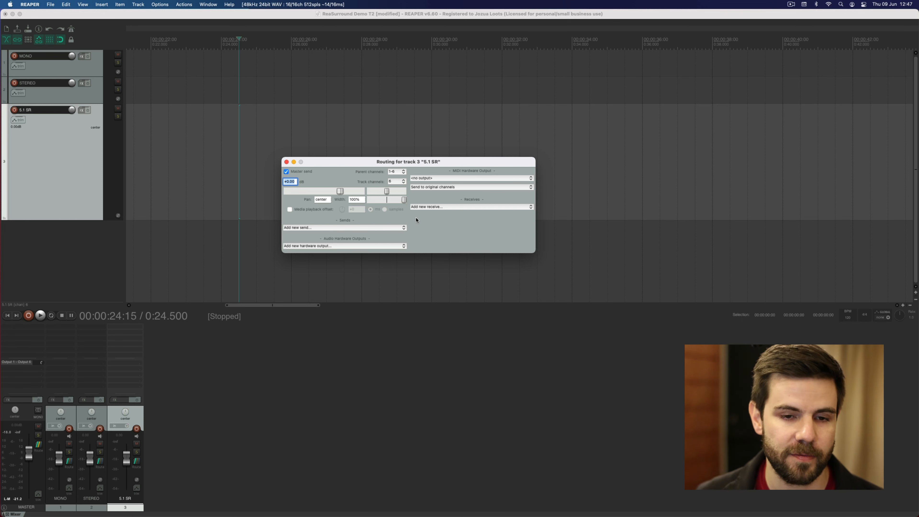
pyautogui.click(428, 224)
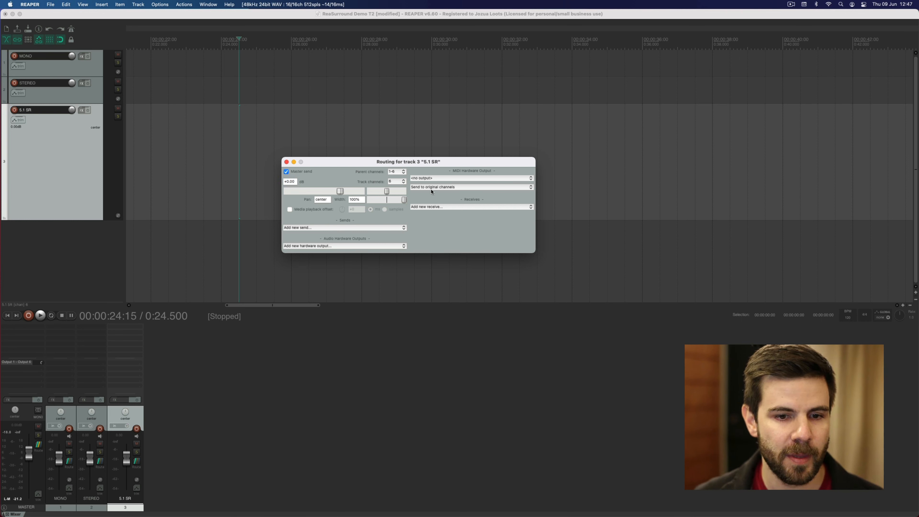
pyautogui.moveTo(321, 162); pyautogui.dragTo(350, 162)
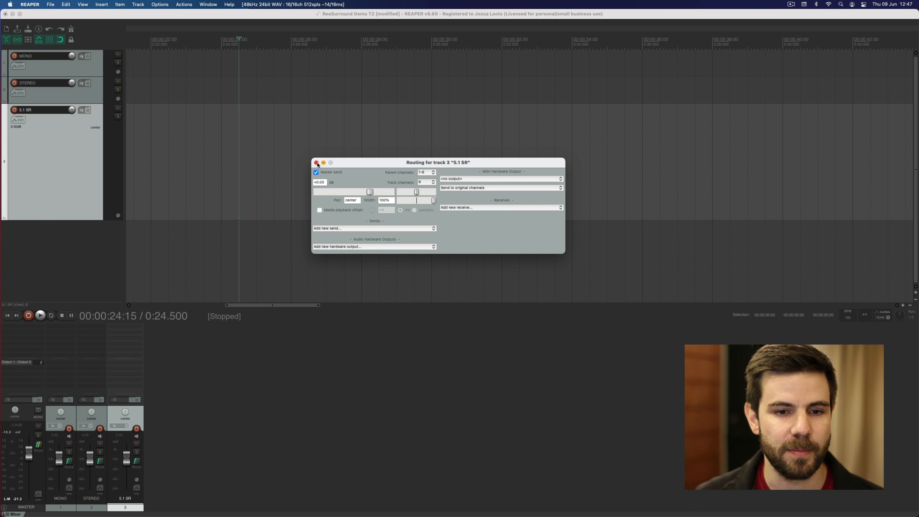
pyautogui.click(316, 163)
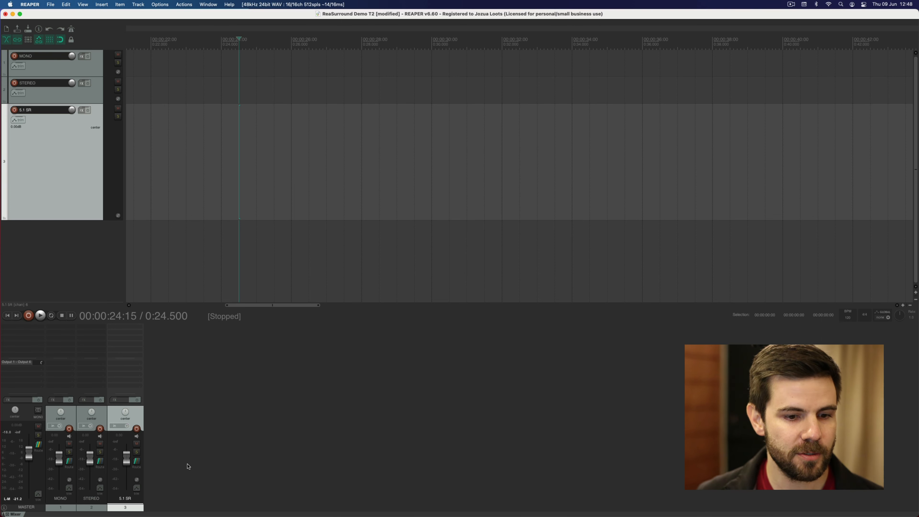
# Try the ReaSurround plug-in on the 5.1 SR track, zoom out its panner view, and remove the plug-in
pyautogui.doubleClick(124, 328)
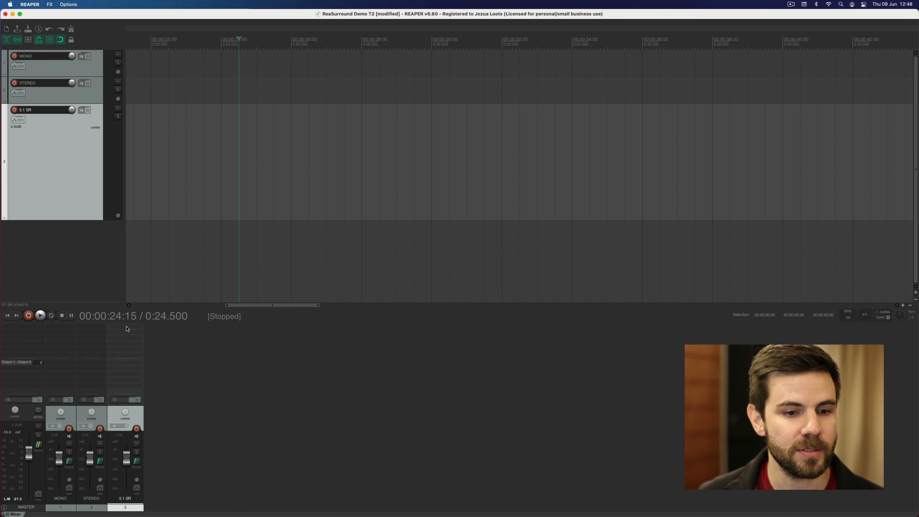
pyautogui.write('r')
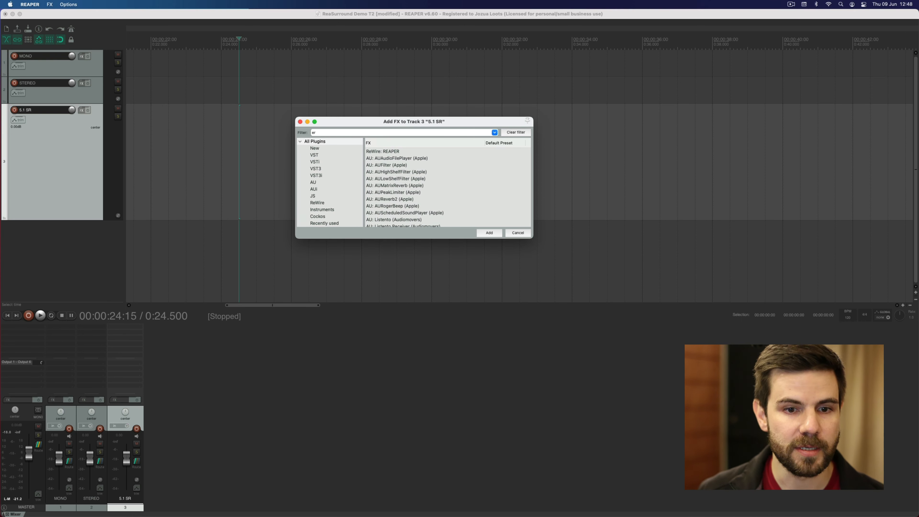
pyautogui.write('ea')
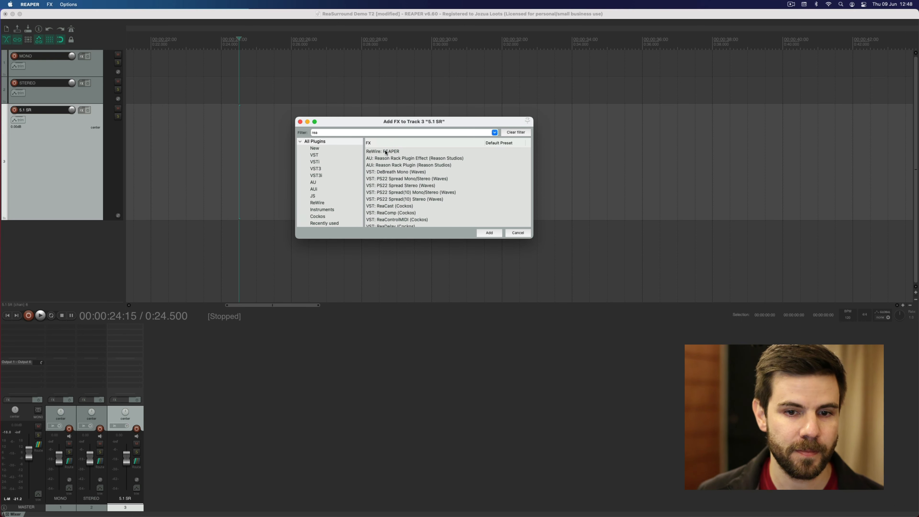
pyautogui.write('s')
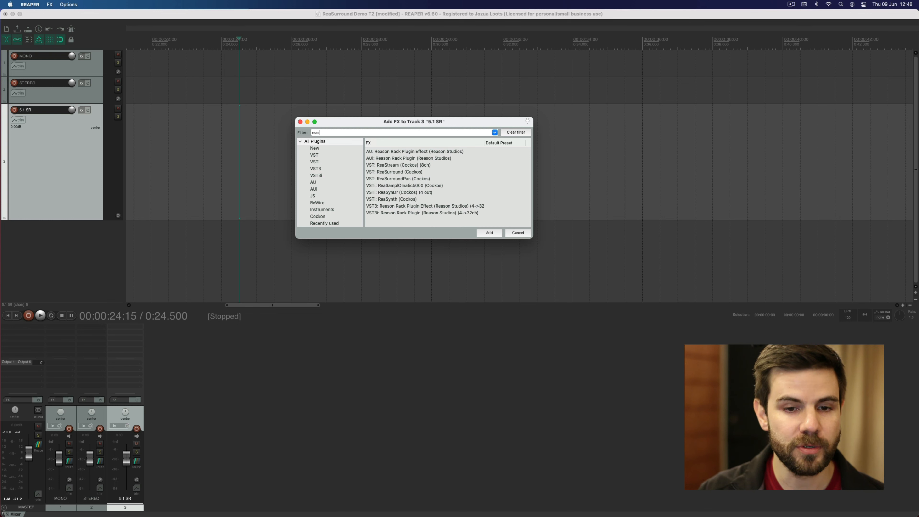
pyautogui.doubleClick(407, 171)
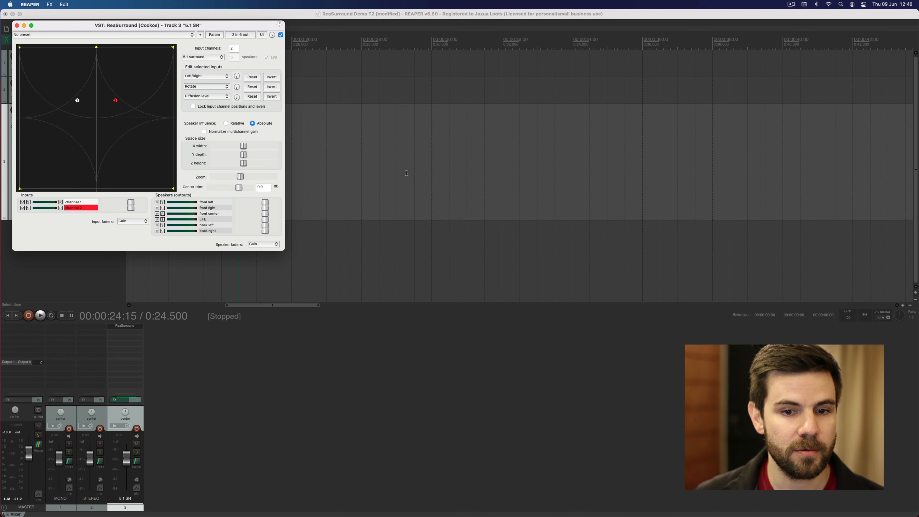
pyautogui.moveTo(259, 27); pyautogui.dragTo(480, 83)
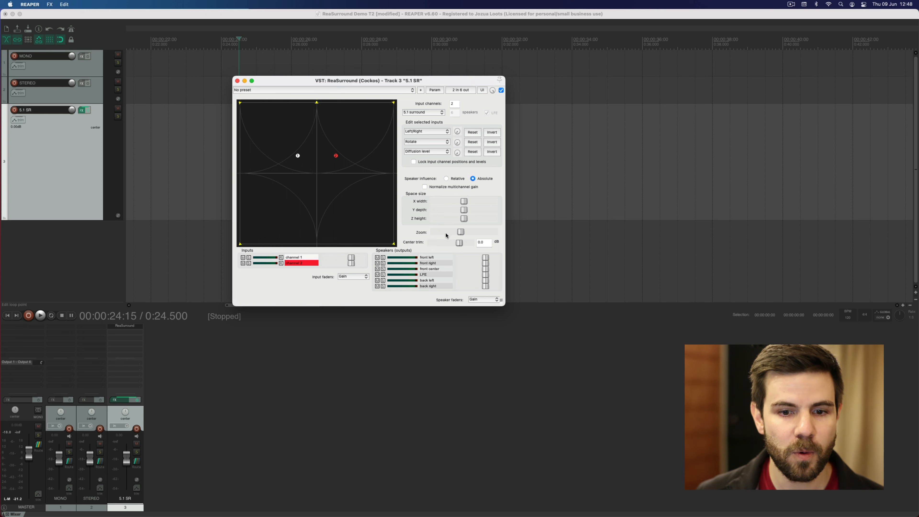
pyautogui.moveTo(461, 232); pyautogui.dragTo(447, 235)
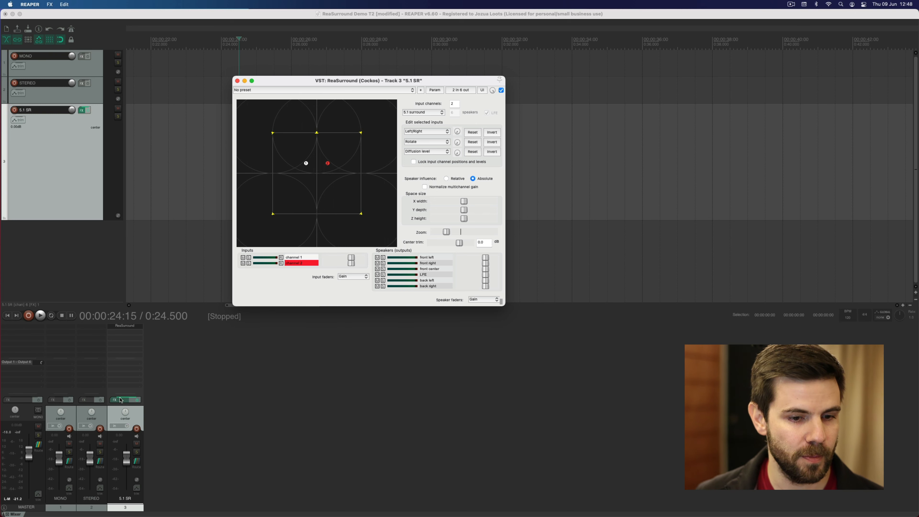
pyautogui.click(121, 400)
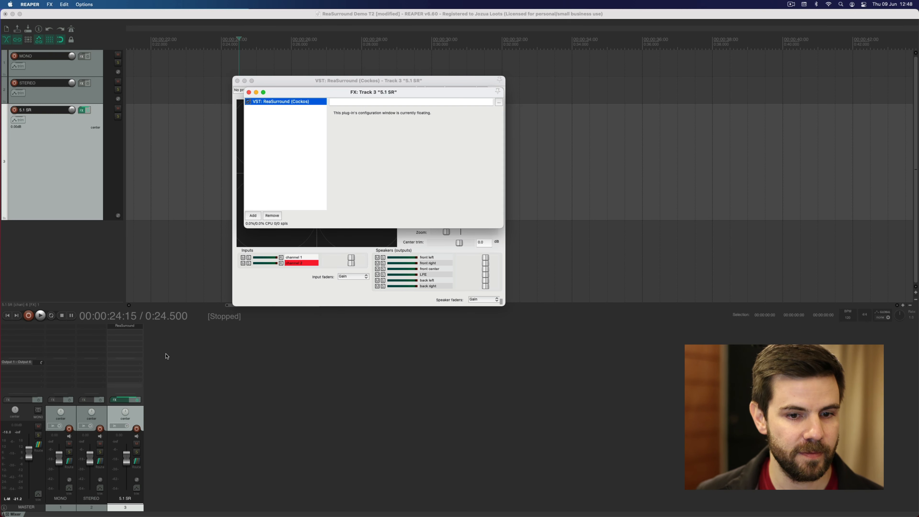
pyautogui.click(272, 215)
# Add the ReaSurroundPan (Cockos) plug-in to the 5.1 SR track and reposition its FX window
pyautogui.click(253, 216)
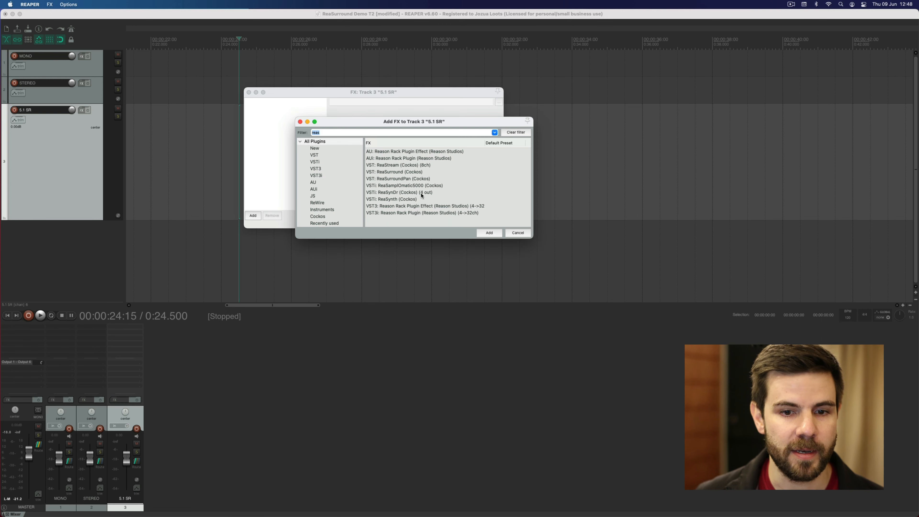
pyautogui.click(414, 179)
pyautogui.click(490, 234)
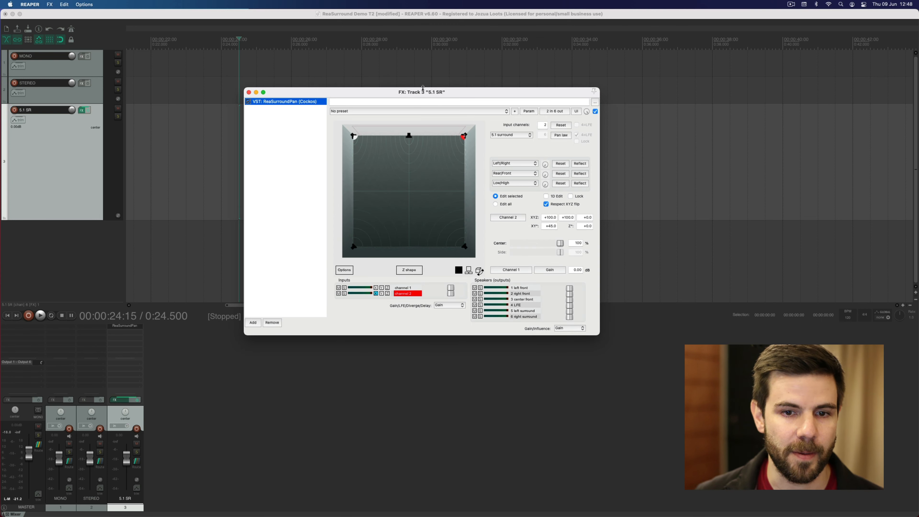
pyautogui.moveTo(424, 89); pyautogui.dragTo(426, 107)
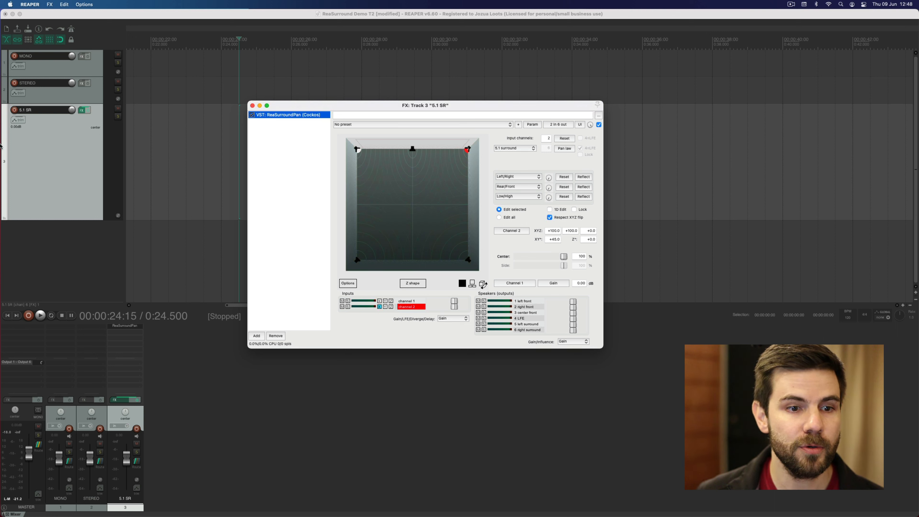
# Set the number of input channels in ReaSurroundPan on the 5.1 SR track to 6
pyautogui.click(539, 152)
pyautogui.click(548, 139)
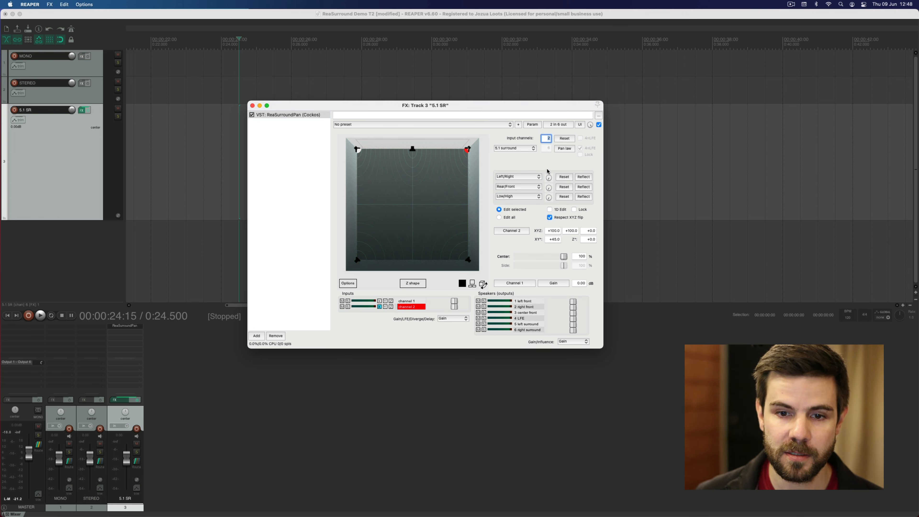
pyautogui.write('6')
pyautogui.press('Return')
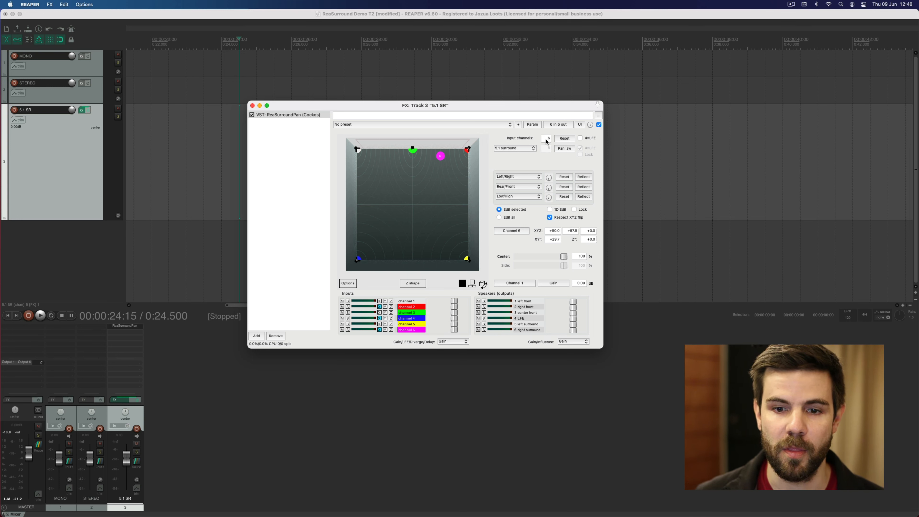
# Set the speaker layout of ReaSurroundPan on the 5.1 SR track to 5.1 ITU
pyautogui.click(517, 148)
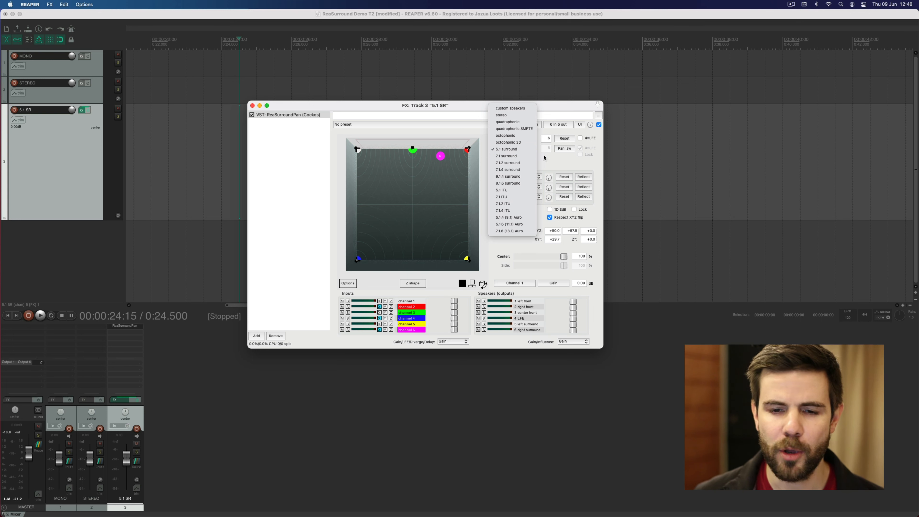
pyautogui.click(513, 191)
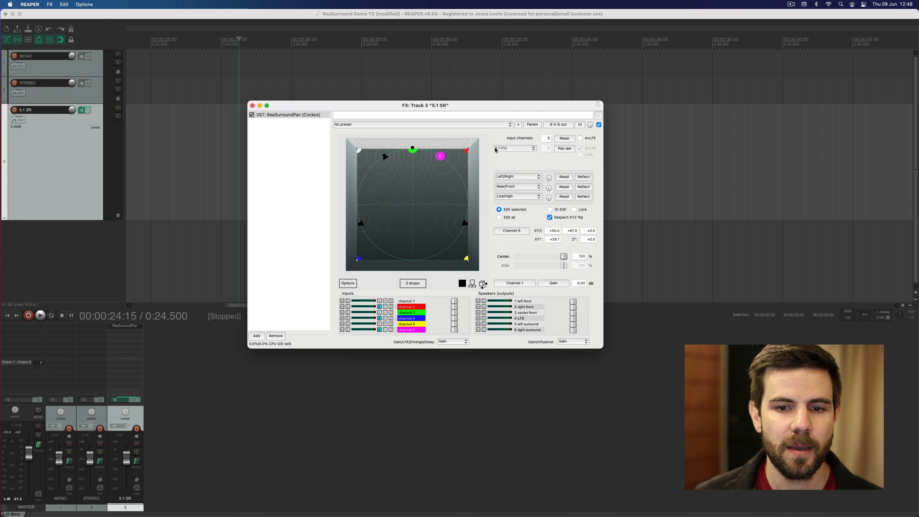
pyautogui.click(512, 149)
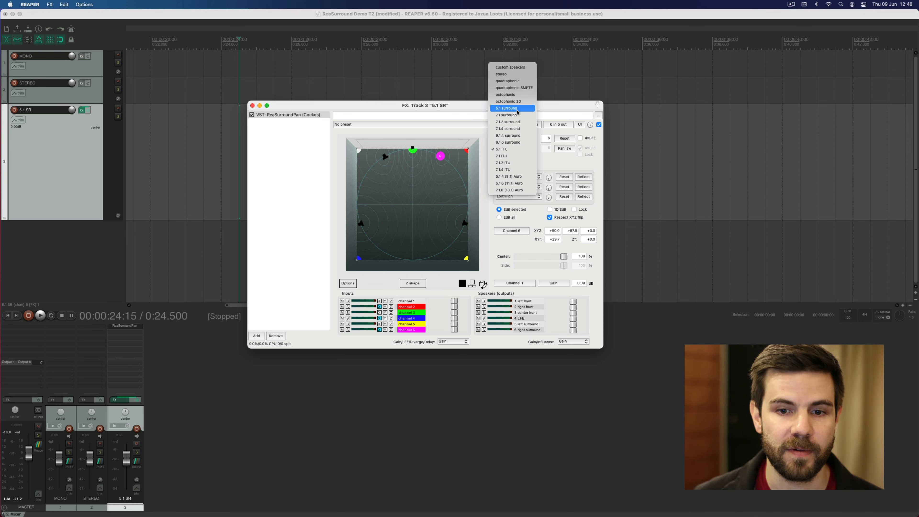
pyautogui.click(517, 152)
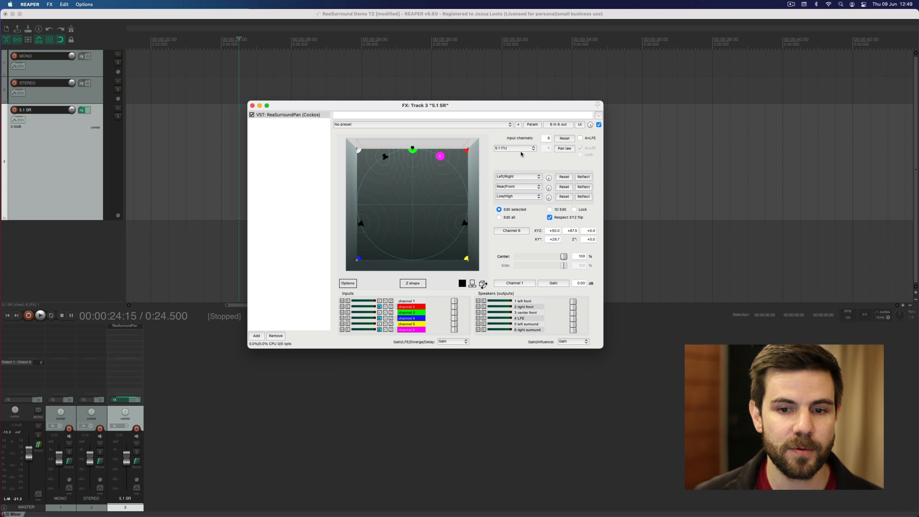
# Enable the 4=LFE option for the inputs and reset the input channels to the speaker positions
pyautogui.click(588, 139)
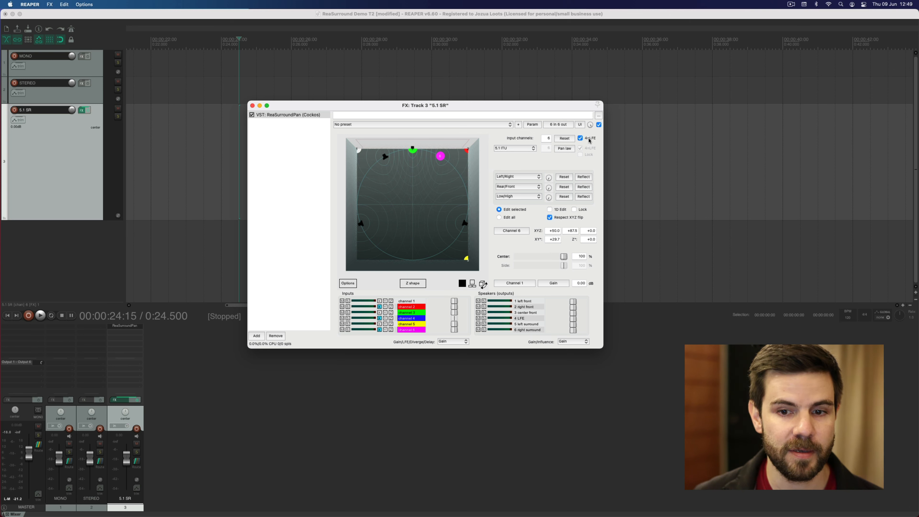
pyautogui.click(564, 138)
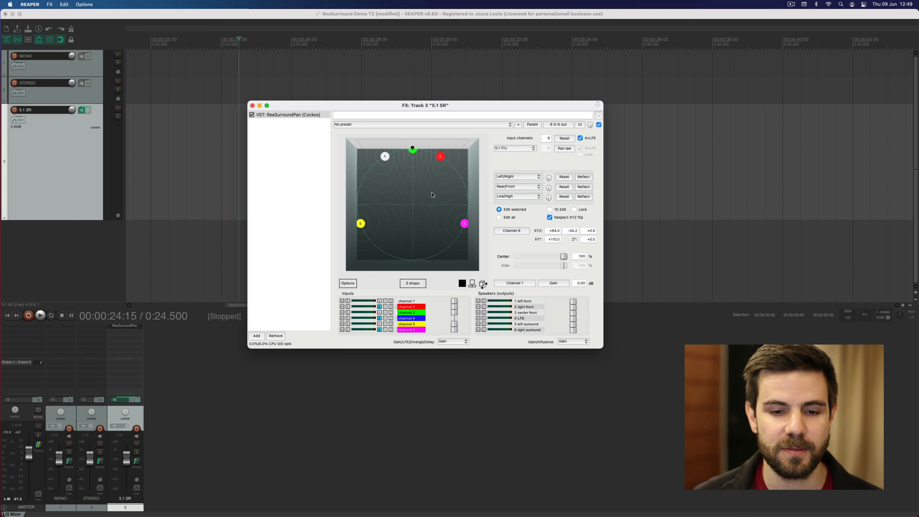
pyautogui.click(564, 149)
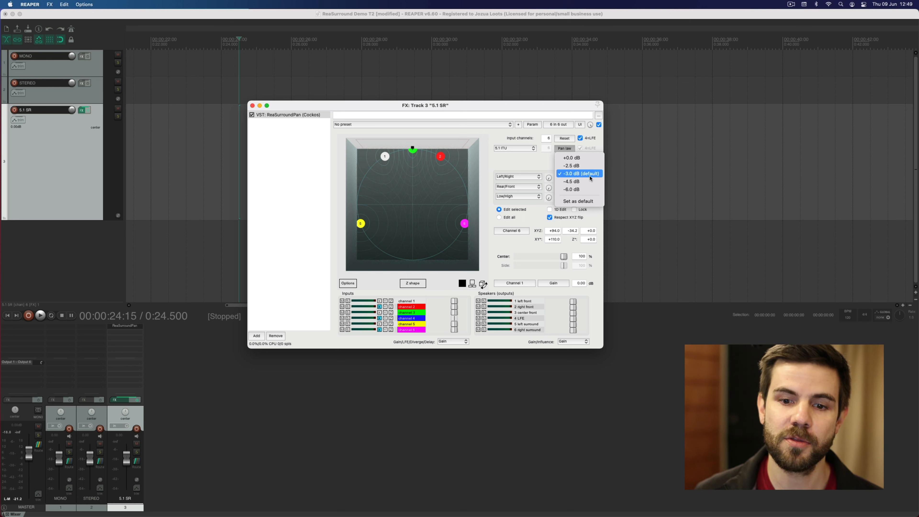
pyautogui.click(534, 166)
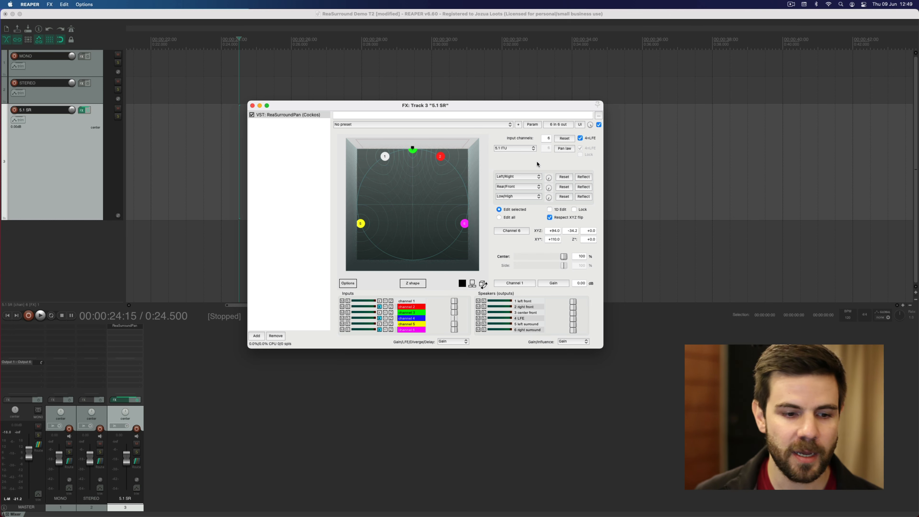
# Import the BLITS Tone 5.1 -18dBFS.wav file onto the 5.1 SR track and make the track taller
pyautogui.moveTo(389, 106); pyautogui.dragTo(504, 147)
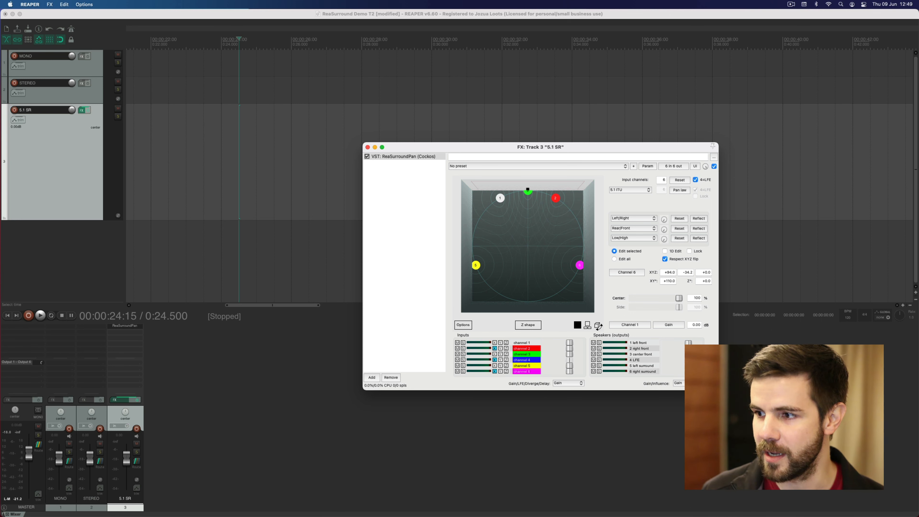
pyautogui.moveTo(270, 111); pyautogui.dragTo(192, 125)
pyautogui.moveTo(95, 221); pyautogui.dragTo(95, 274)
pyautogui.moveTo(433, 146); pyautogui.dragTo(272, 286)
# Play the BLITS tone item from its start at 23 seconds and stop playback
pyautogui.click(186, 42)
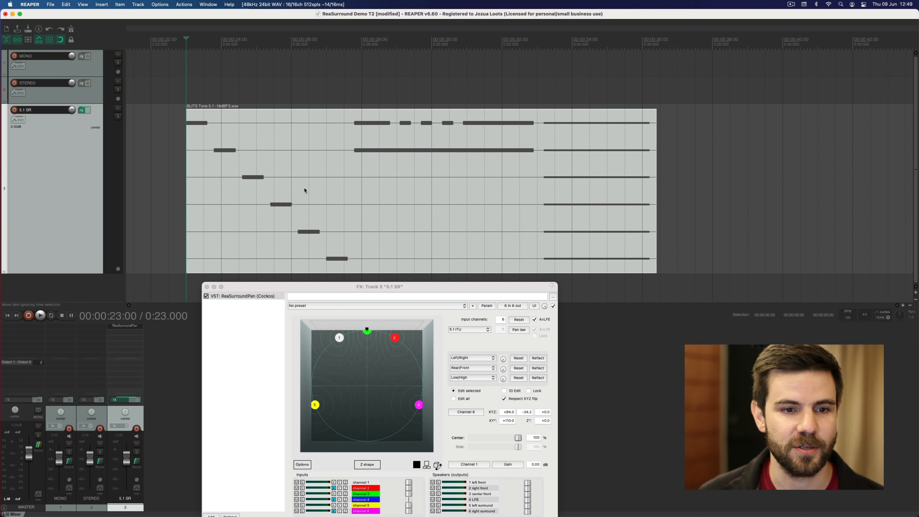
pyautogui.press('space')
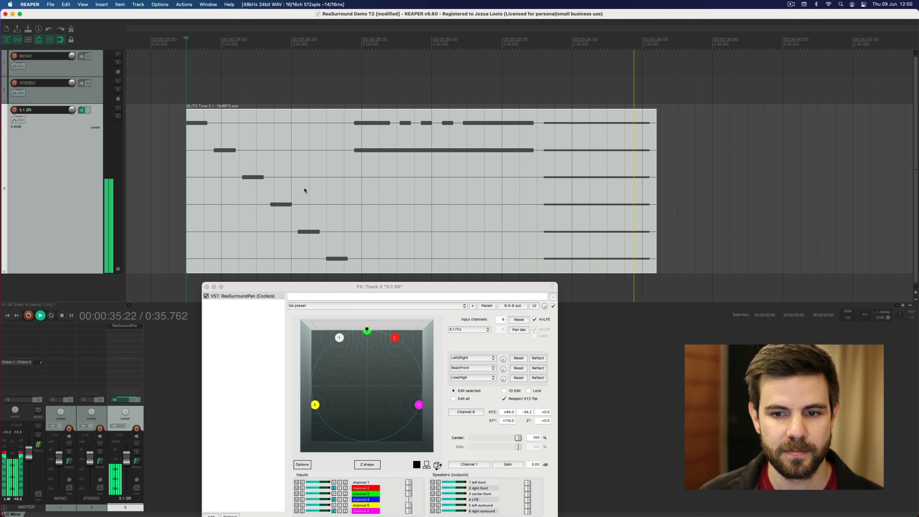
pyautogui.press('space')
pyautogui.press('space')
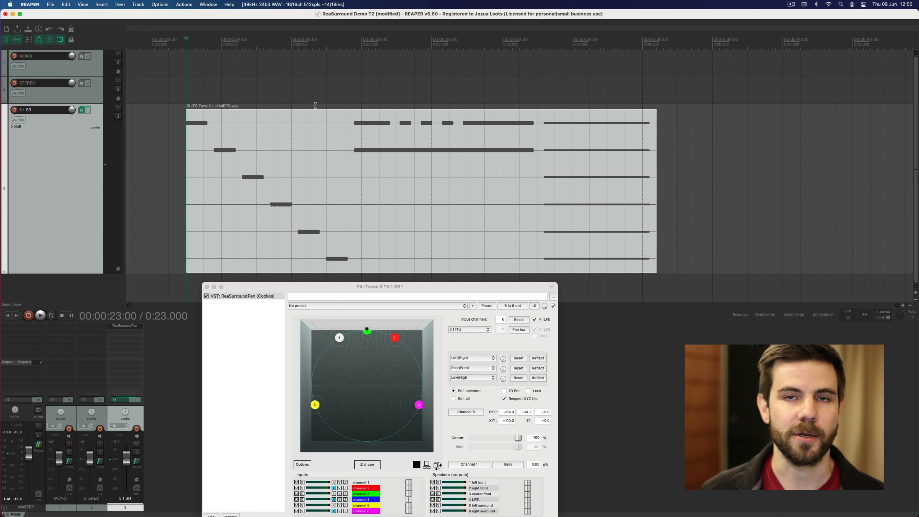
# Reduce the 5.1 SR track's height, move the BLITS tone item to the project start, and close the FX window
pyautogui.hscroll(-9, 369, 142)
pyautogui.scroll(-1, 369, 143)
pyautogui.scroll(-1, 370, 145)
pyautogui.moveTo(93, 267); pyautogui.dragTo(93, 201)
pyautogui.moveTo(678, 165); pyautogui.dragTo(531, 165)
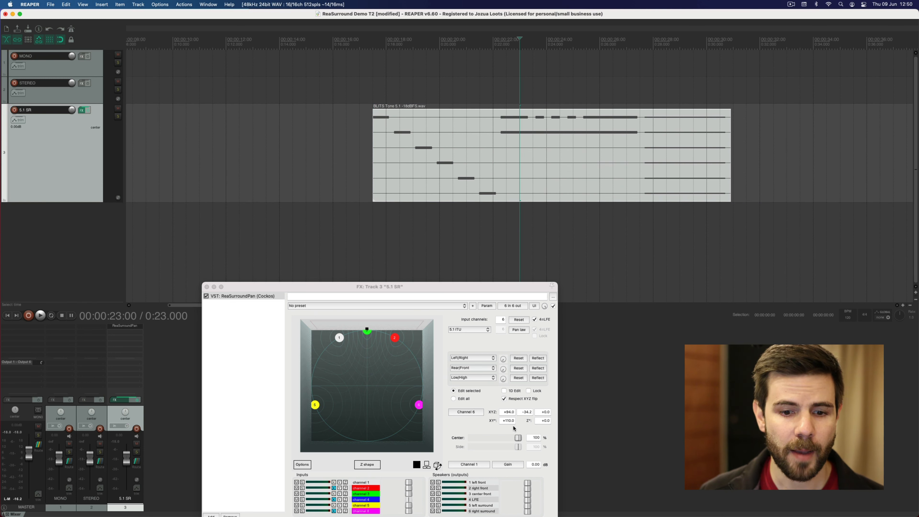
pyautogui.moveTo(427, 286); pyautogui.dragTo(499, 231)
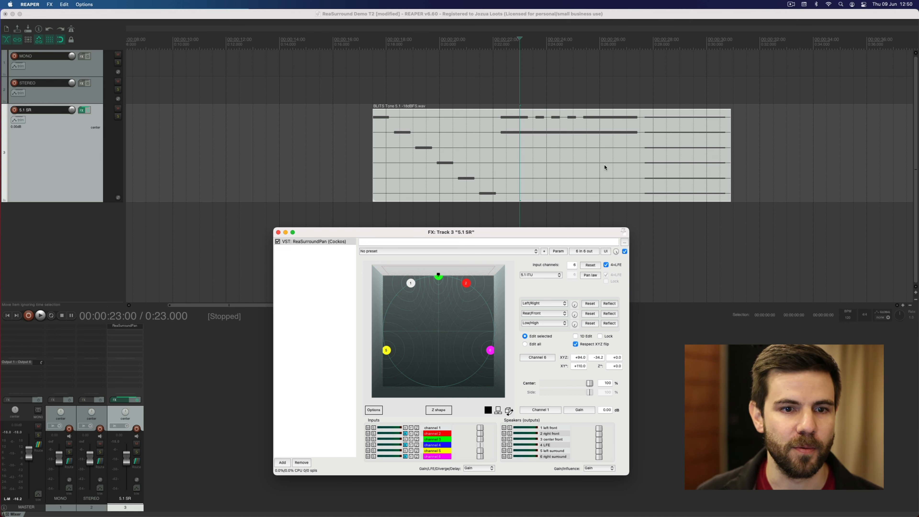
pyautogui.moveTo(613, 164); pyautogui.dragTo(212, 177)
pyautogui.scroll(-3, 337, 161)
pyautogui.moveTo(327, 161); pyautogui.dragTo(216, 163)
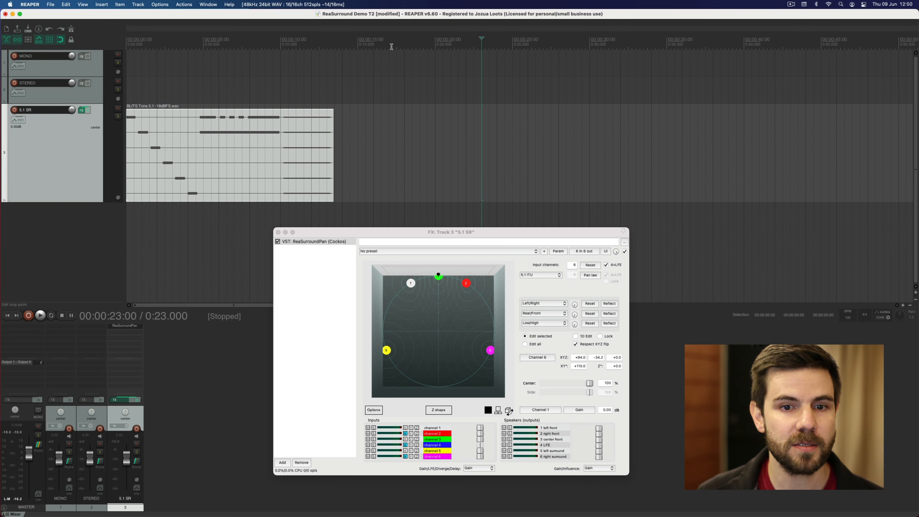
pyautogui.click(434, 42)
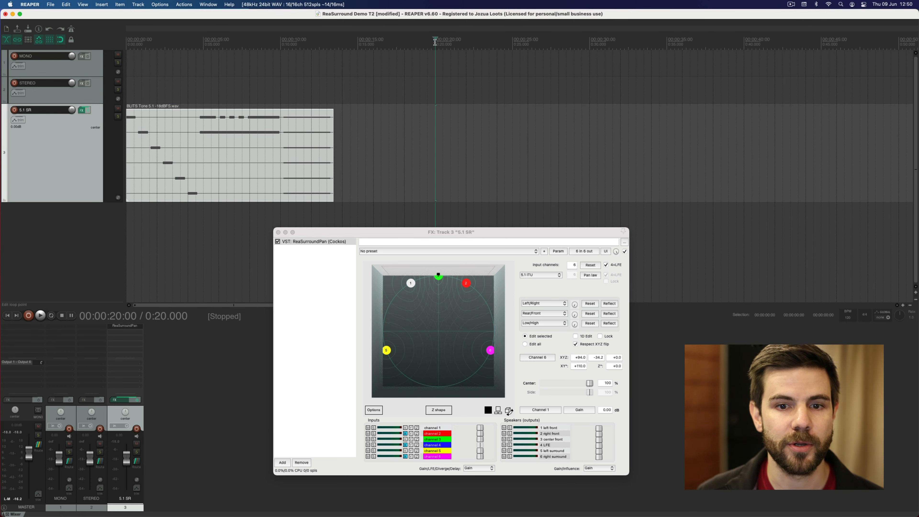
pyautogui.click(278, 232)
# Set the STEREO track's channel count to 6 in its routing and close the routing window
pyautogui.click(98, 98)
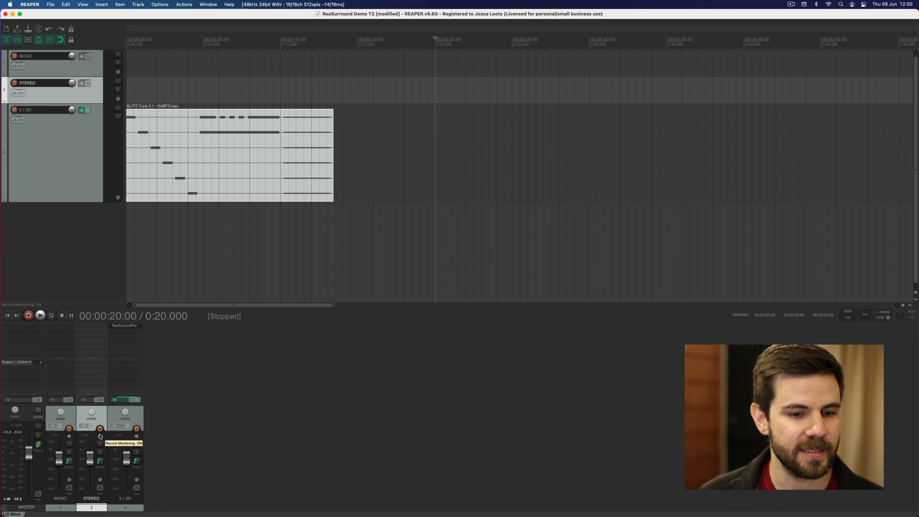
pyautogui.click(101, 461)
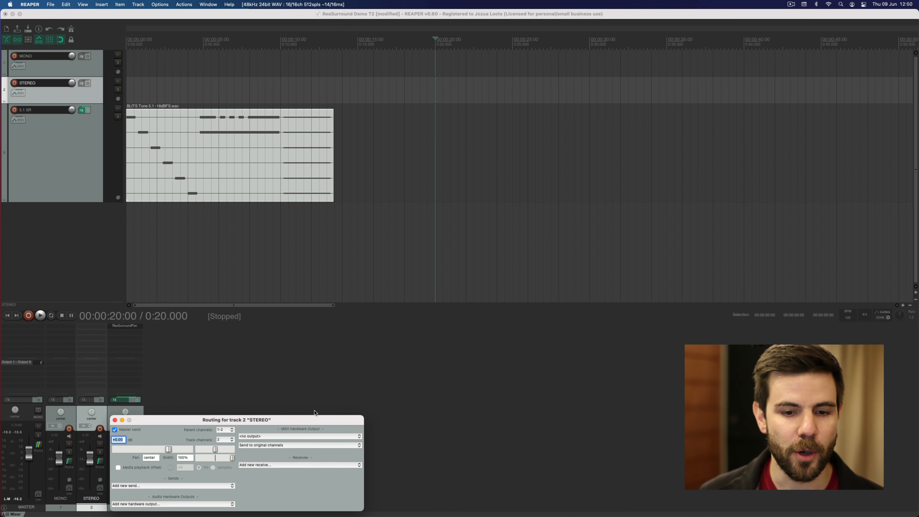
pyautogui.moveTo(458, 297); pyautogui.dragTo(543, 156)
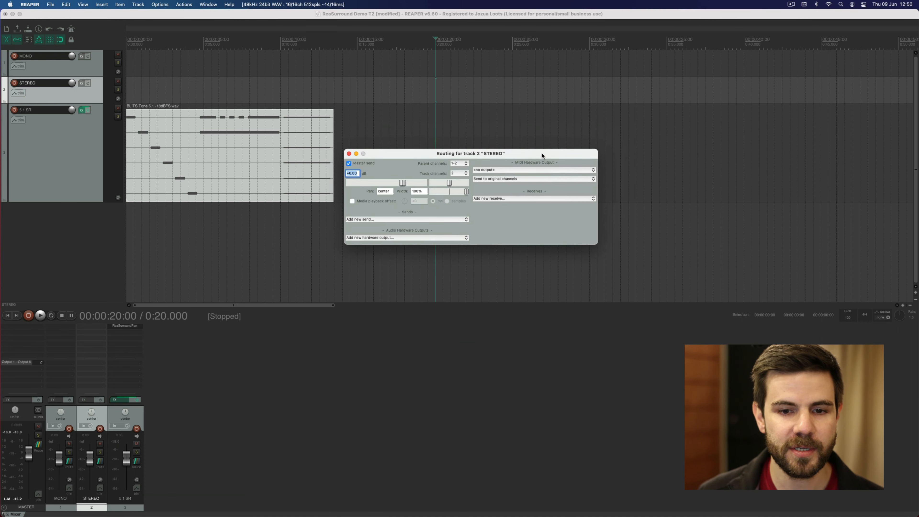
pyautogui.click(460, 174)
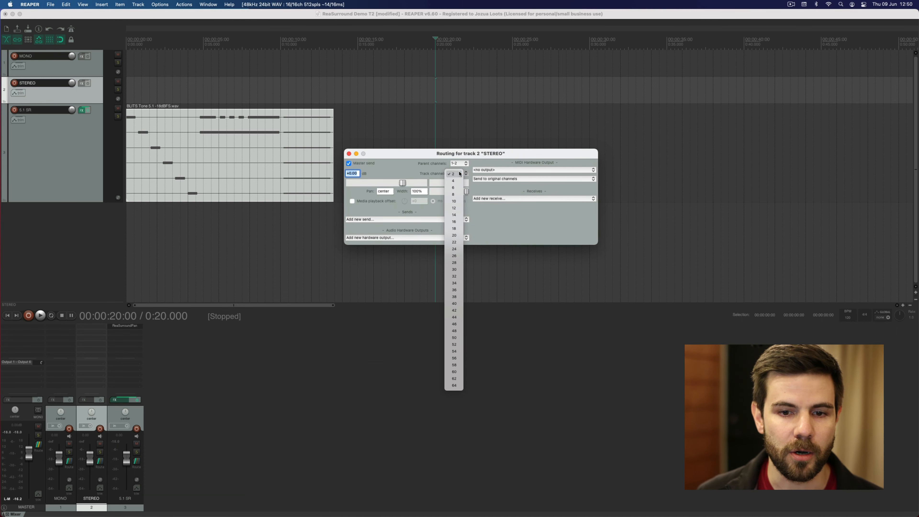
pyautogui.click(460, 189)
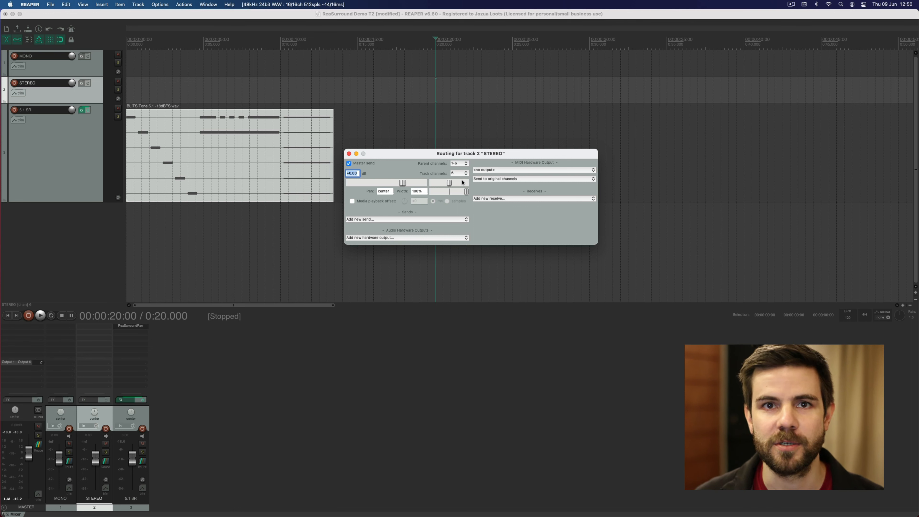
pyautogui.click(348, 154)
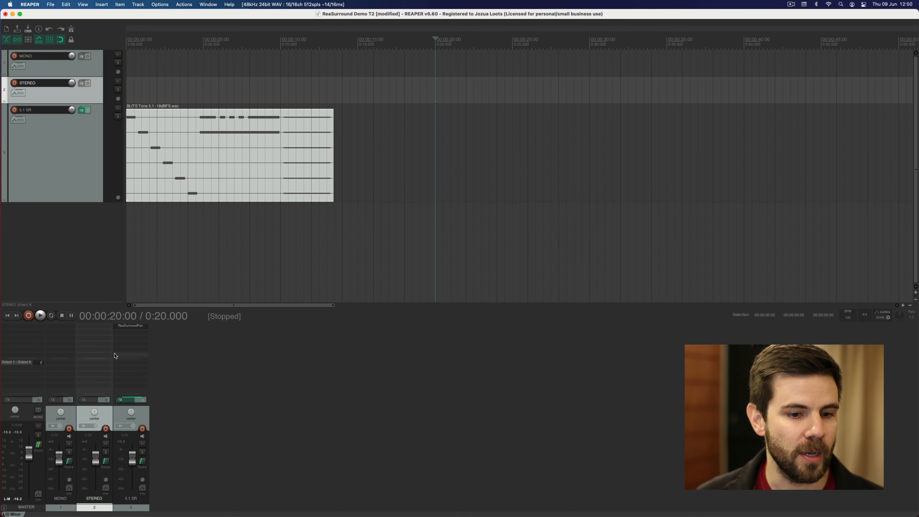
# Add the ReaSurroundPan (Cockos) plug-in to the STEREO track and move its window toward the middle of the screen
pyautogui.click(93, 328)
pyautogui.click(419, 179)
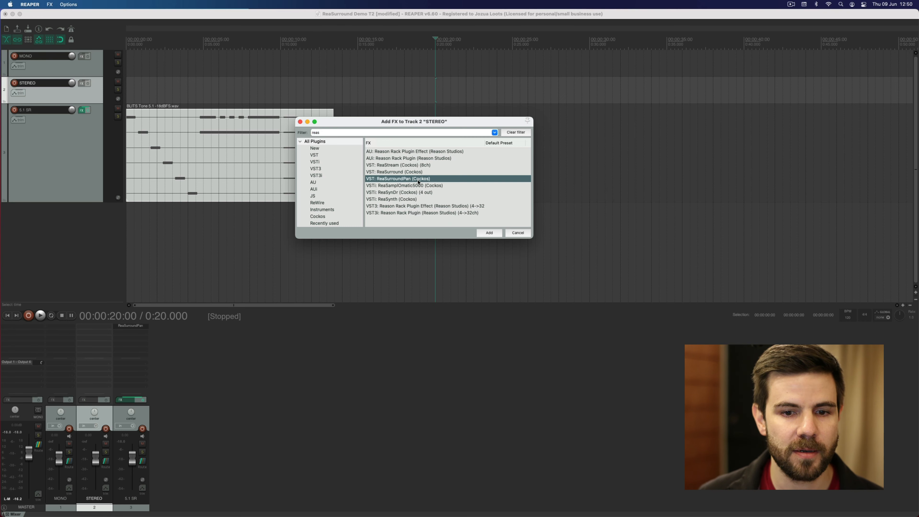
pyautogui.click(490, 233)
pyautogui.moveTo(247, 25); pyautogui.dragTo(559, 165)
# Set the STEREO track's ReaSurroundPan layout to 5.1 ITU and reset its two inputs to the front speakers
pyautogui.click(496, 197)
pyautogui.click(499, 200)
pyautogui.click(500, 201)
pyautogui.click(499, 240)
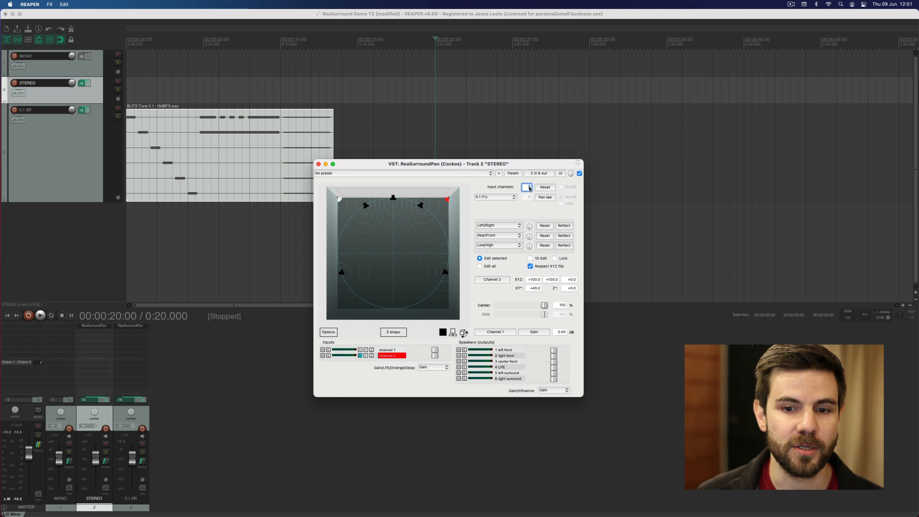
pyautogui.click(545, 187)
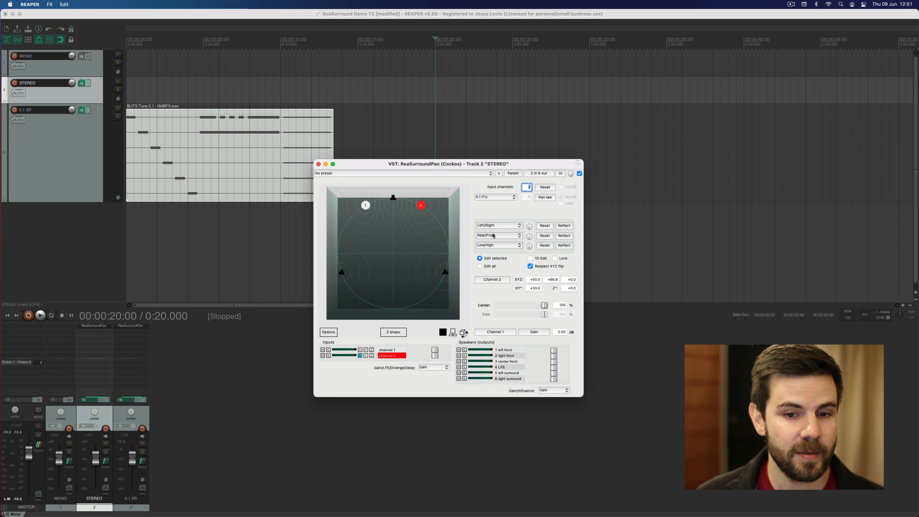
# Import the EP03 New G01 v4 (undipped).wav file onto the STEREO track and increase the track's height
pyautogui.moveTo(439, 168); pyautogui.dragTo(508, 223)
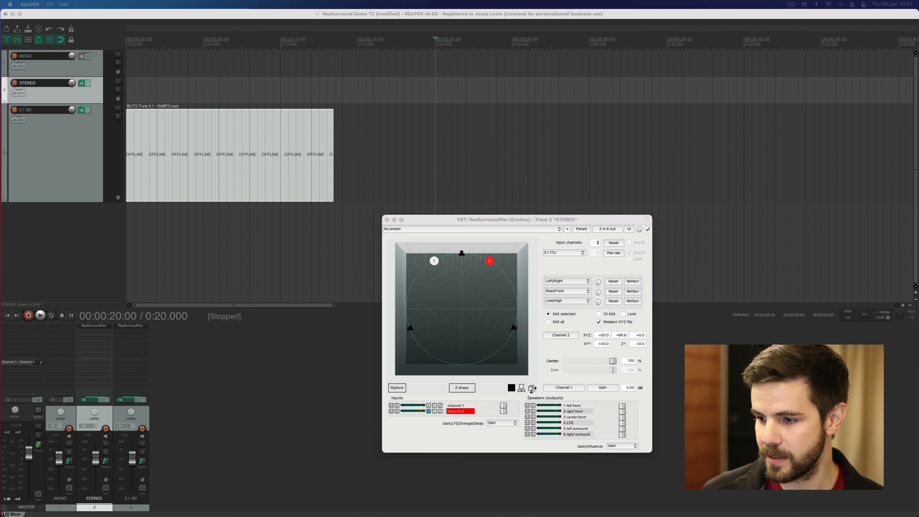
pyautogui.moveTo(540, 155); pyautogui.dragTo(490, 96)
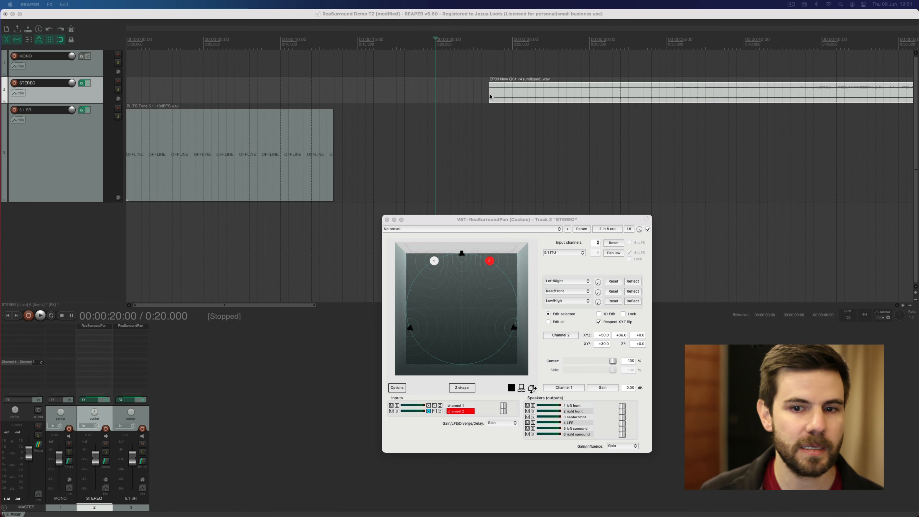
pyautogui.click(87, 105)
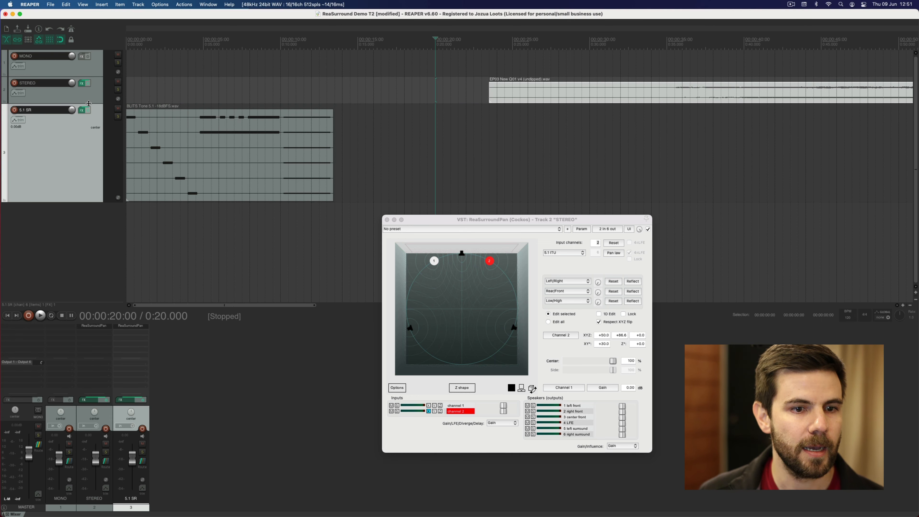
pyautogui.moveTo(87, 104); pyautogui.dragTo(87, 140)
pyautogui.scroll(-2, 416, 109)
pyautogui.scroll(-2, 417, 109)
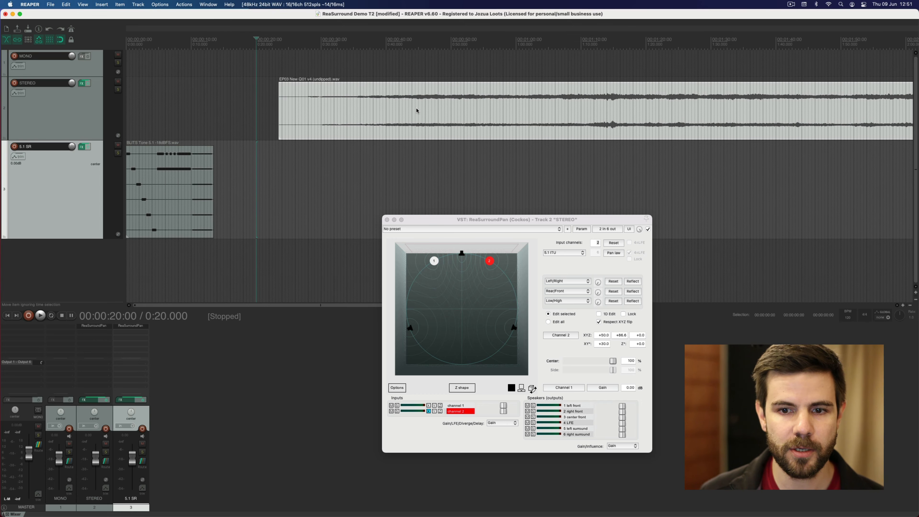
# Play the stereo item on the STEREO track from 49.5 seconds and stop playback
pyautogui.click(449, 42)
pyautogui.press('space')
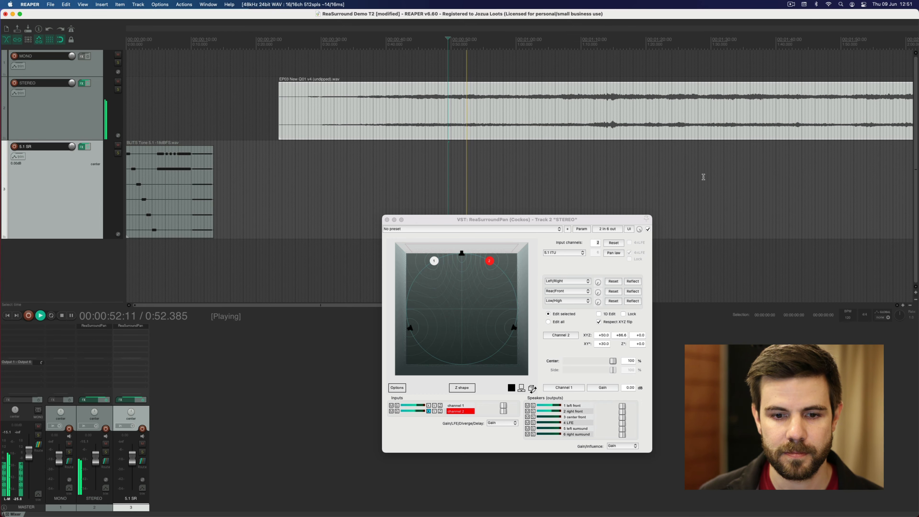
pyautogui.press('space')
# Move input channel 1 to the left surround speaker in the STEREO track's panner and start playback
pyautogui.moveTo(528, 220); pyautogui.dragTo(532, 195)
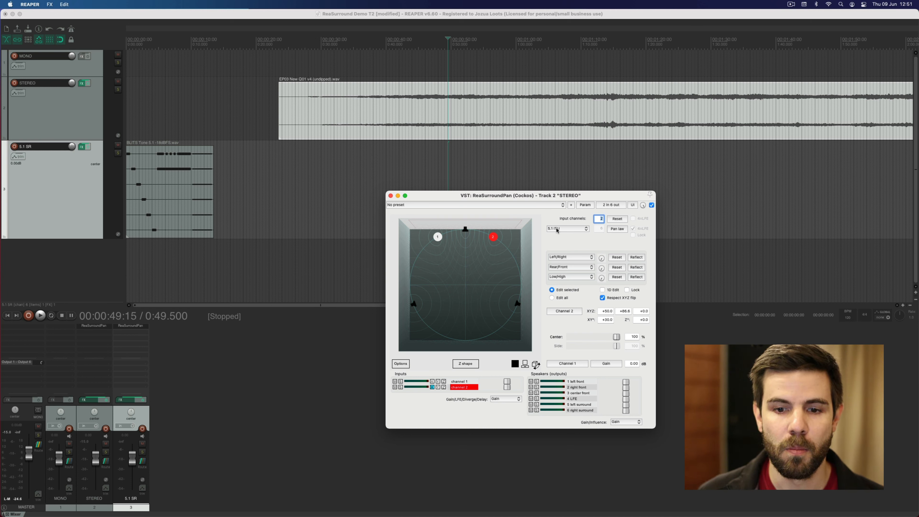
pyautogui.moveTo(557, 198); pyautogui.dragTo(562, 190)
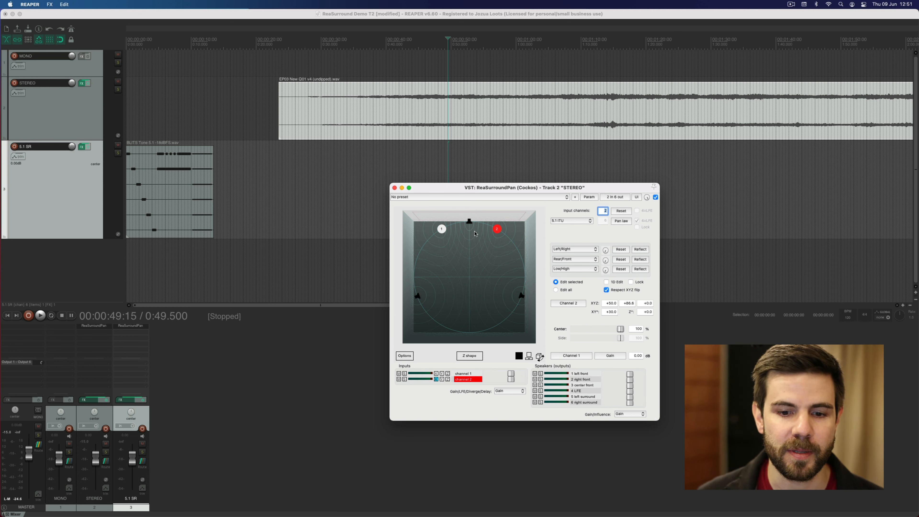
pyautogui.moveTo(441, 231); pyautogui.dragTo(419, 299)
pyautogui.press('space')
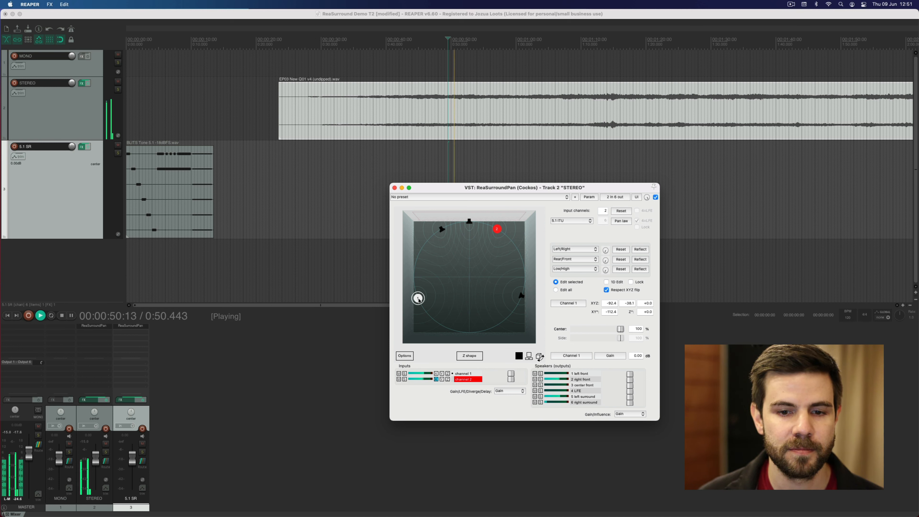
# Stop playback and reset the STEREO track's panner inputs to the front speakers
pyautogui.press('space')
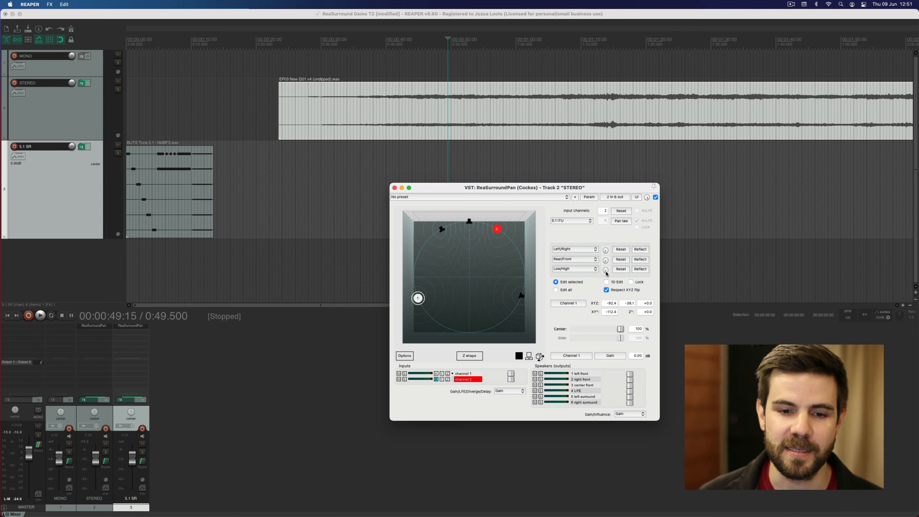
pyautogui.click(621, 211)
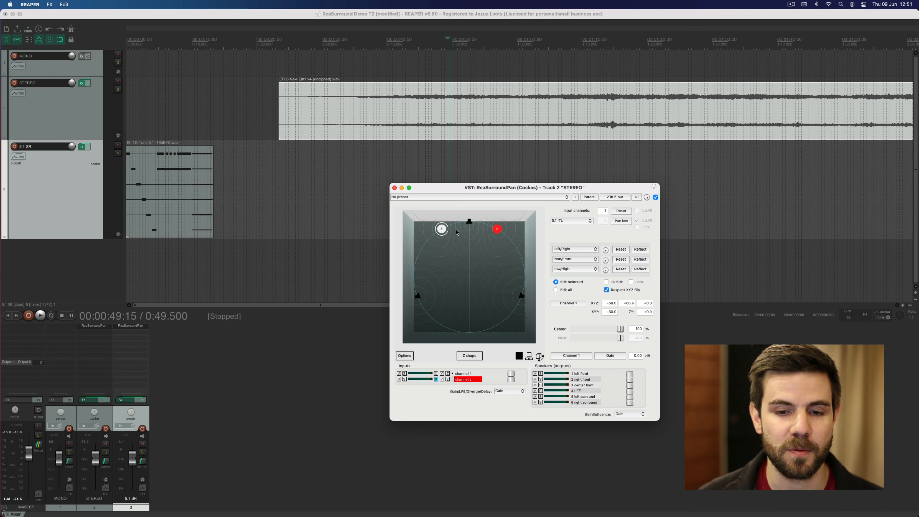
# Try moving both STEREO inputs together to the surround speakers with Edit all enabled, and reset their positions
pyautogui.click(567, 290)
pyautogui.moveTo(442, 229); pyautogui.dragTo(421, 301)
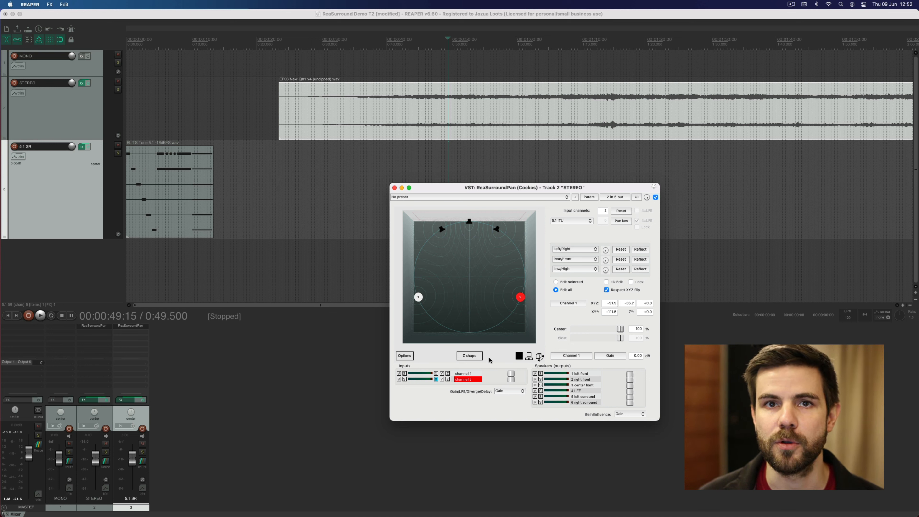
pyautogui.click(621, 212)
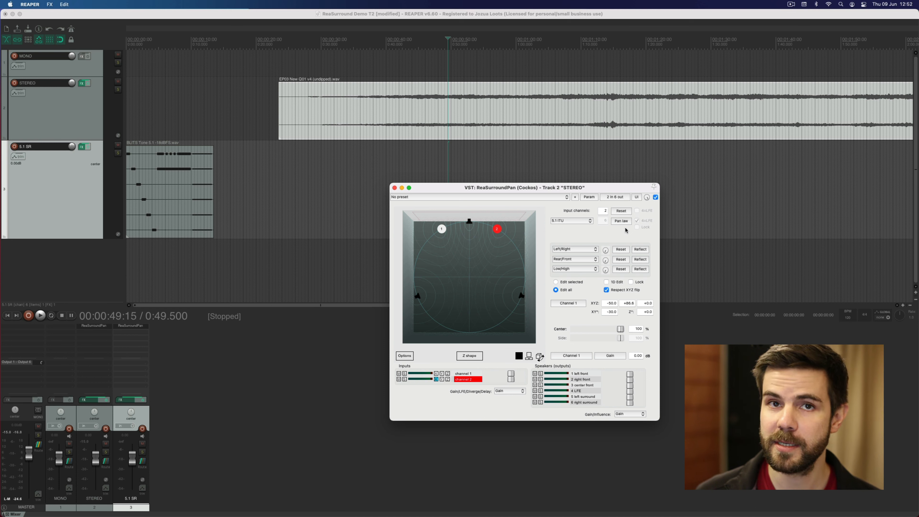
# Assign Rotation to the first parameter control of the STEREO panner and rotate both inputs, turning off Respect XYZ flip
pyautogui.click(579, 249)
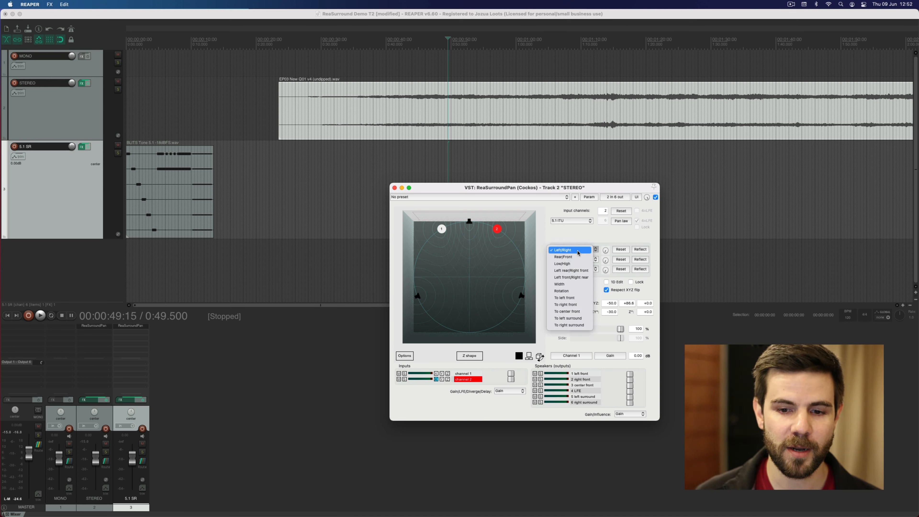
pyautogui.click(574, 292)
pyautogui.moveTo(606, 252)
pyautogui.mouseDown()
pyautogui.moveTo(606, 222)
pyautogui.moveTo(607, 253)
pyautogui.mouseUp()
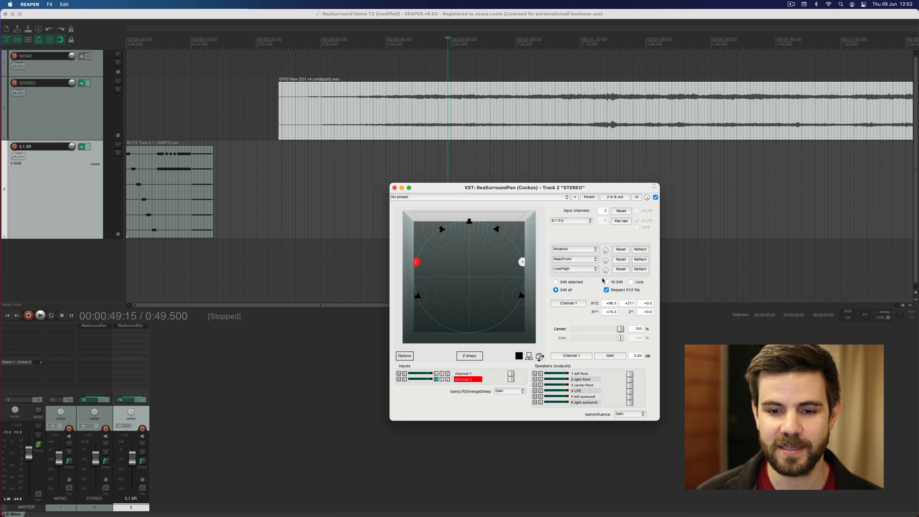
pyautogui.moveTo(606, 252)
pyautogui.mouseDown()
pyautogui.moveTo(606, 228)
pyautogui.moveTo(607, 254)
pyautogui.mouseUp()
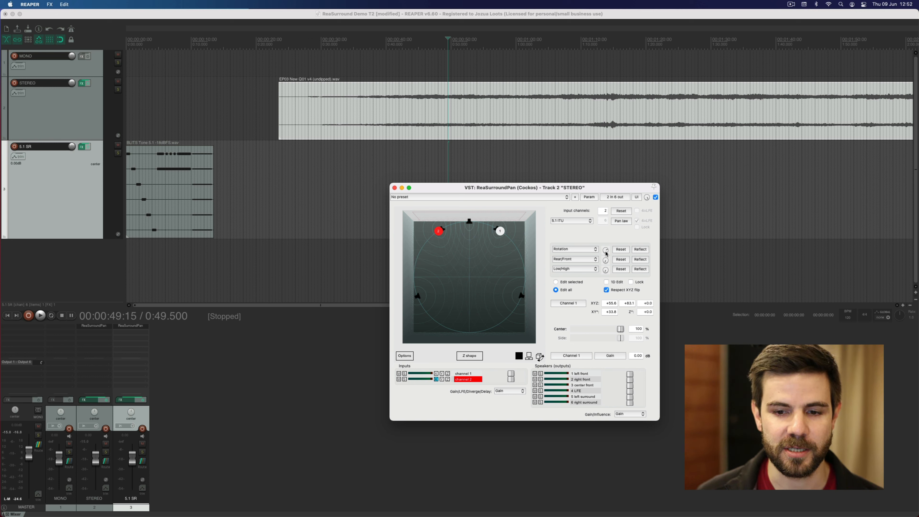
pyautogui.click(624, 291)
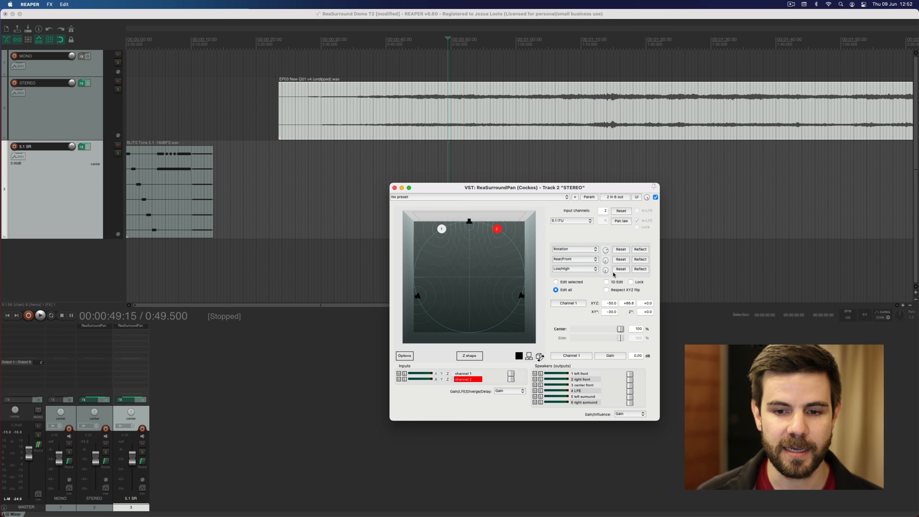
pyautogui.moveTo(605, 251)
pyautogui.mouseDown()
pyautogui.moveTo(605, 232)
pyautogui.moveTo(605, 250)
pyautogui.mouseUp()
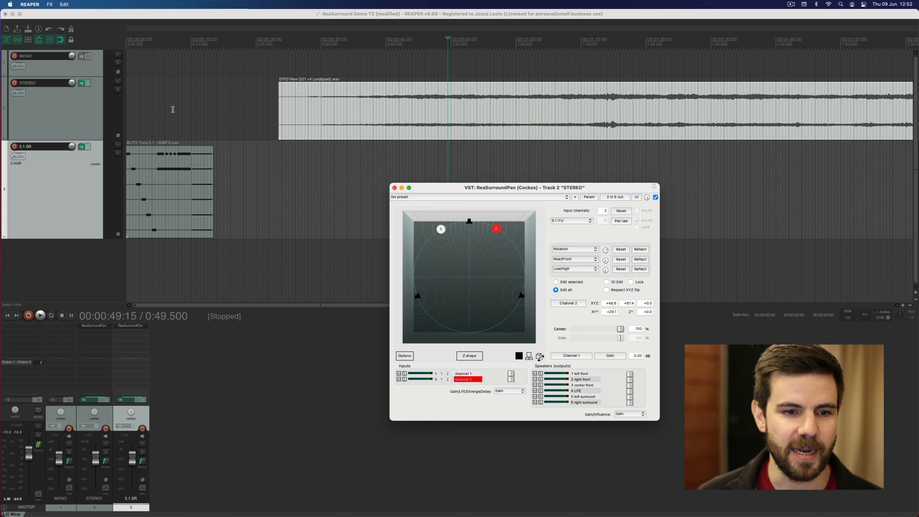
# Rotate all inputs in the 5.1 SR track's ReaSurroundPan using Rotation as the first parameter control, with Respect XYZ flip off
pyautogui.click(127, 325)
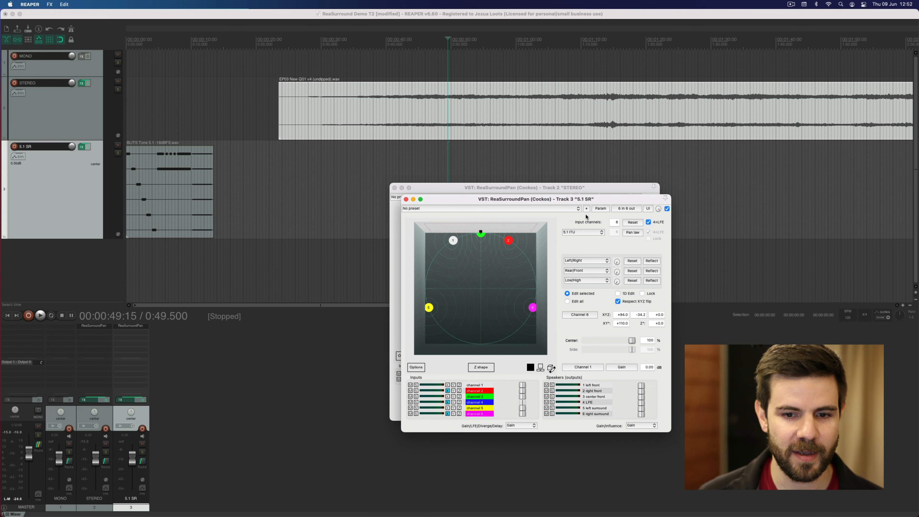
pyautogui.click(598, 259)
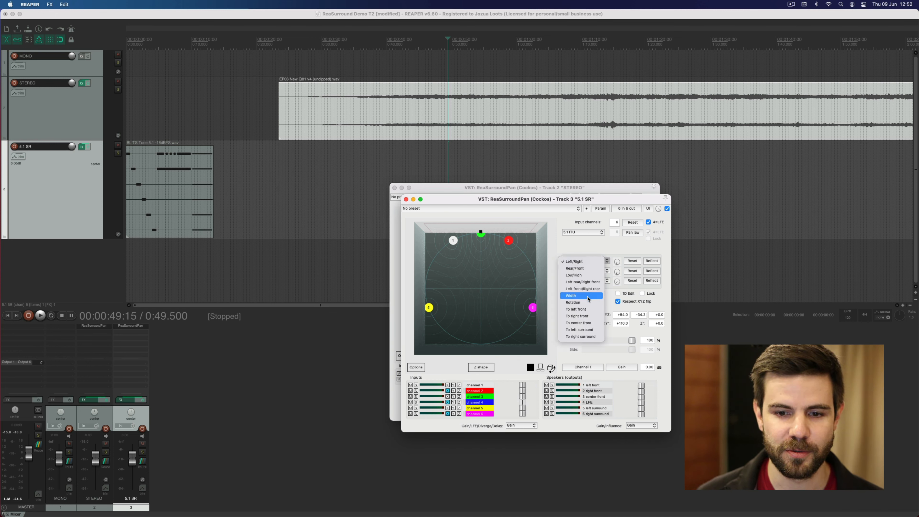
pyautogui.click(597, 303)
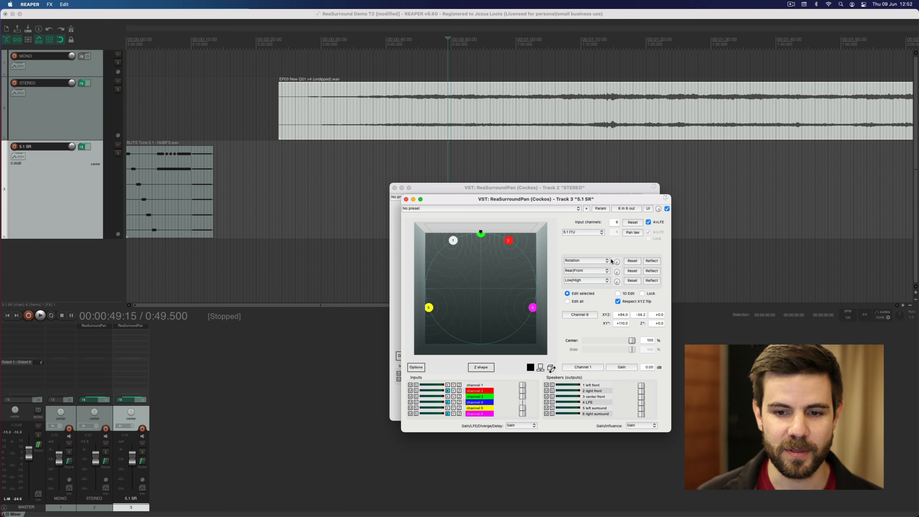
pyautogui.moveTo(617, 262)
pyautogui.mouseDown()
pyautogui.moveTo(617, 229)
pyautogui.moveTo(617, 262)
pyautogui.mouseUp()
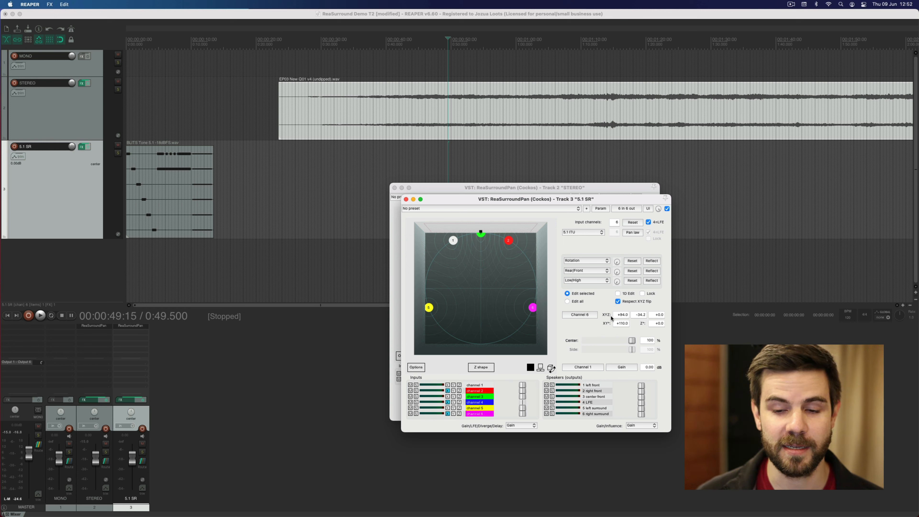
pyautogui.click(632, 302)
pyautogui.moveTo(617, 262); pyautogui.dragTo(629, 233)
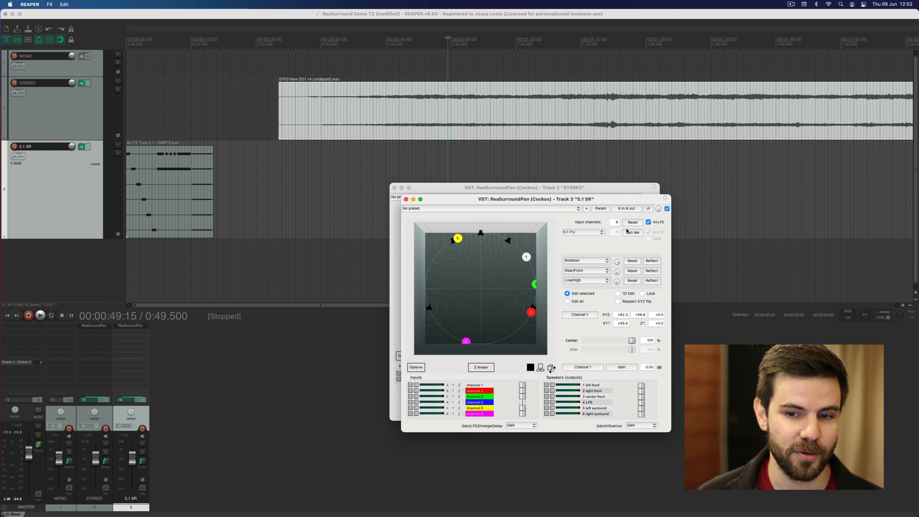
# Reset the 5.1 SR panner's input positions and close it to return to the STEREO panner
pyautogui.click(633, 222)
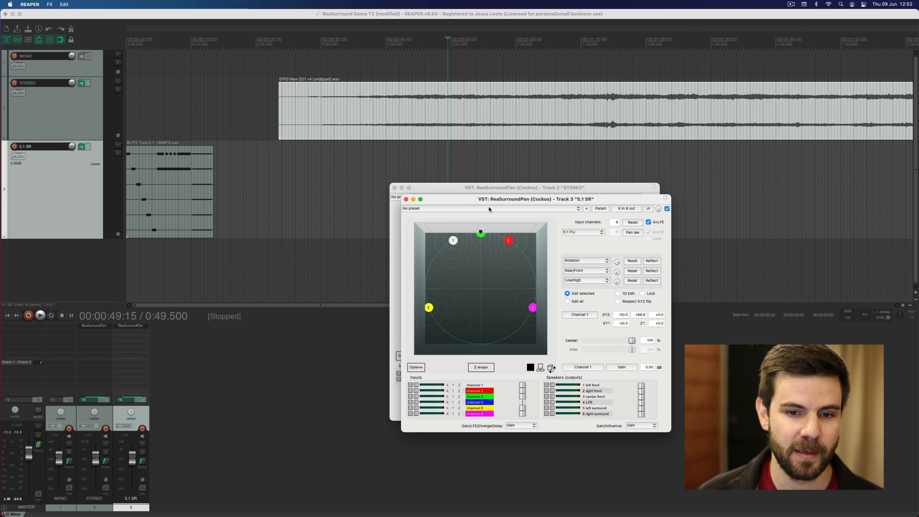
pyautogui.click(406, 200)
pyautogui.moveTo(551, 189); pyautogui.dragTo(558, 192)
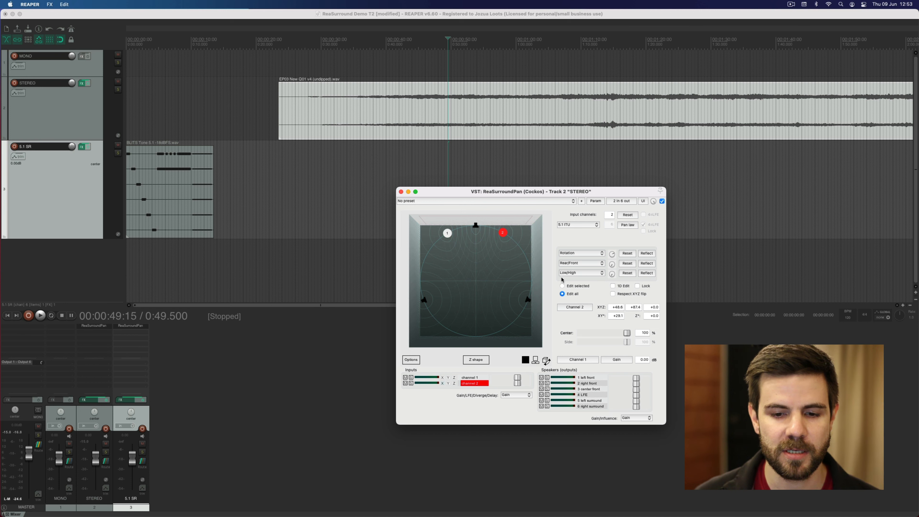
# Switch the STEREO panner's input sliders to Divergence, select channel 1 and set its divergence to 1
pyautogui.click(524, 395)
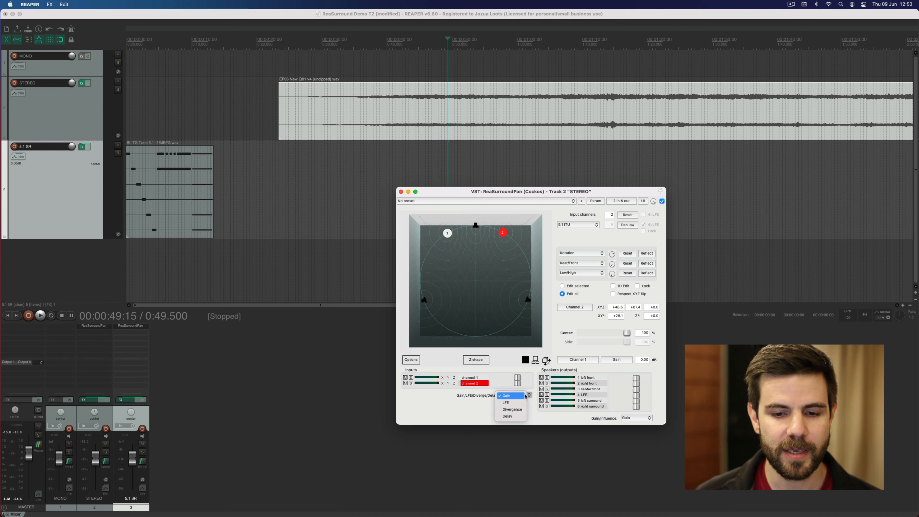
pyautogui.click(457, 403)
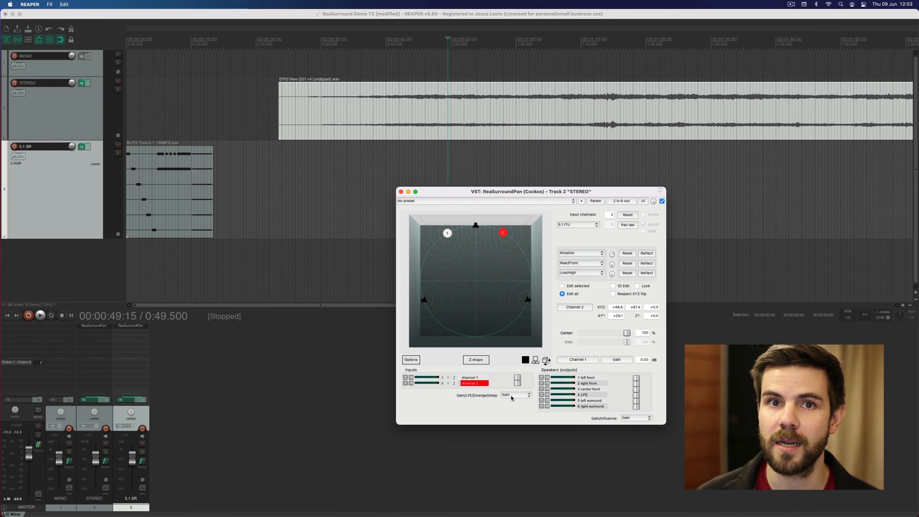
pyautogui.click(512, 397)
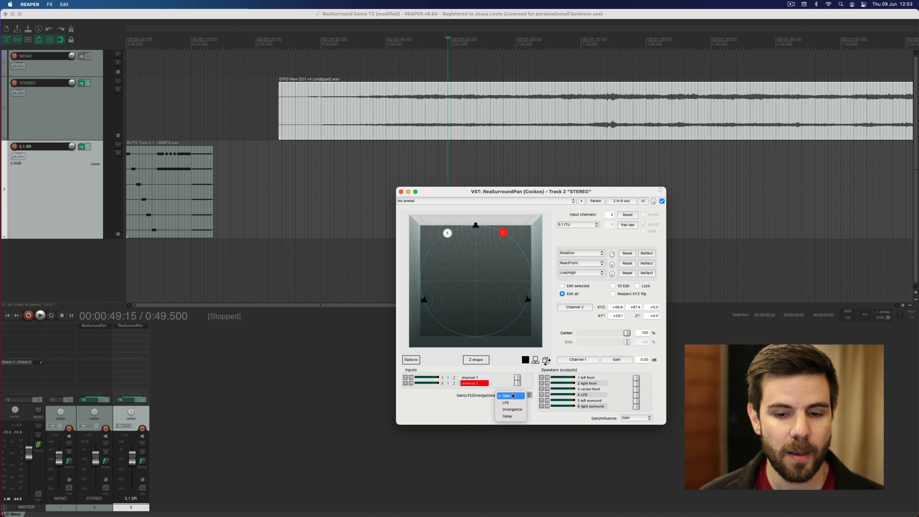
pyautogui.click(512, 410)
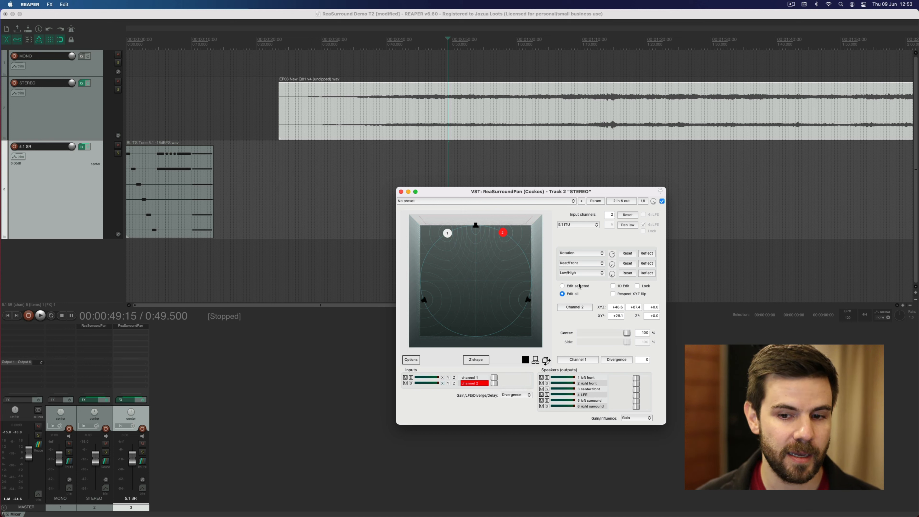
pyautogui.click(447, 234)
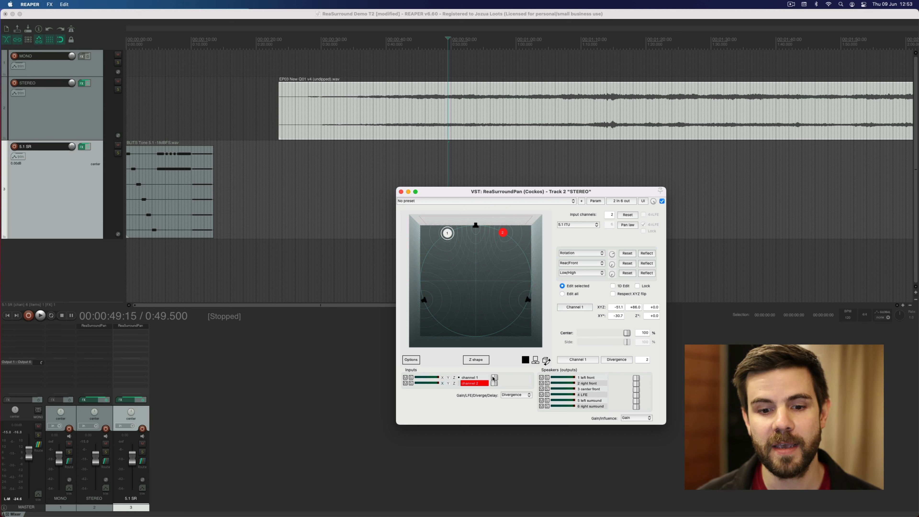
pyautogui.moveTo(494, 379)
pyautogui.mouseDown()
pyautogui.moveTo(531, 379)
pyautogui.moveTo(495, 379)
pyautogui.mouseUp()
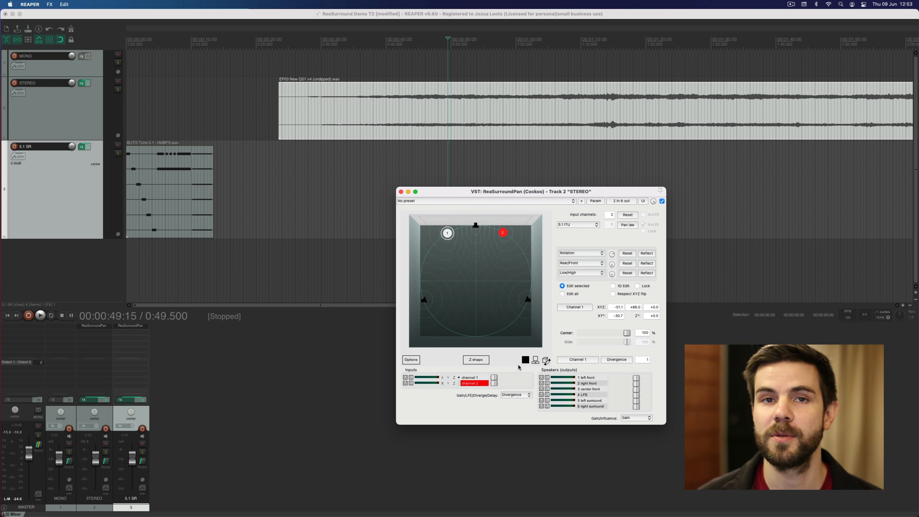
# Show the STEREO panner in 3D view and raise channel 1's divergence to about 65
pyautogui.click(536, 360)
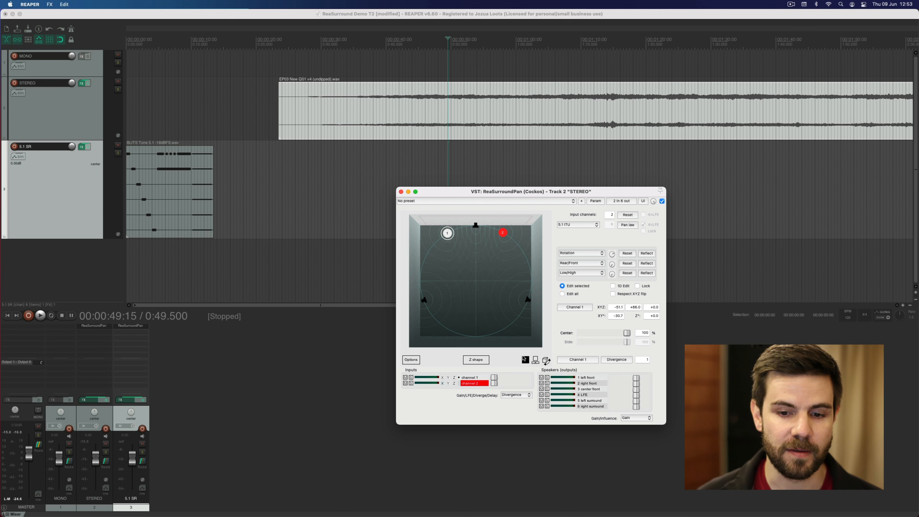
pyautogui.click(546, 361)
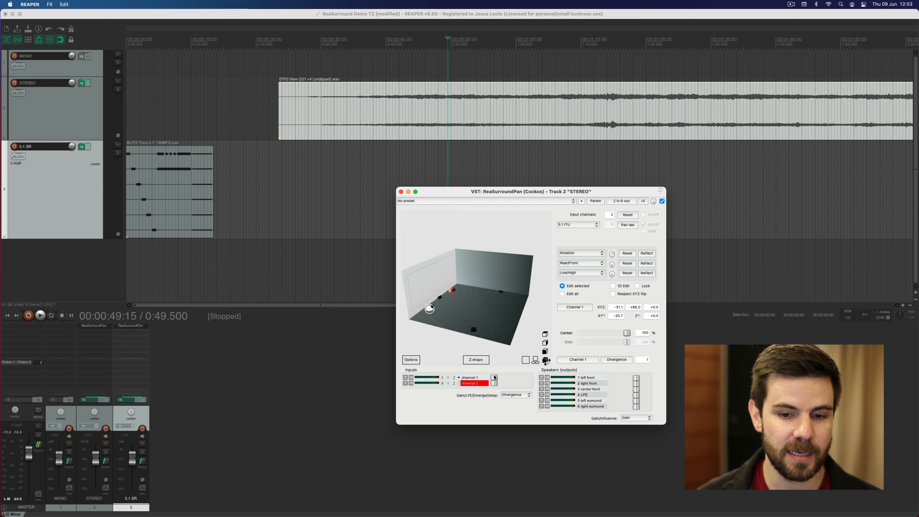
pyautogui.moveTo(494, 378); pyautogui.dragTo(515, 378)
# Shift channel 1 slightly rearward in the combined top and side view, and return to the single top view
pyautogui.click(535, 360)
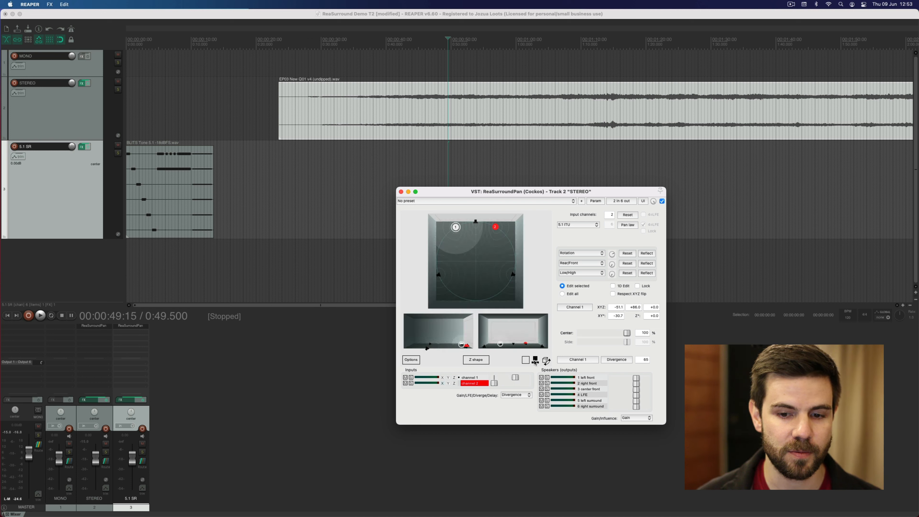
pyautogui.moveTo(461, 345)
pyautogui.mouseDown()
pyautogui.moveTo(439, 346)
pyautogui.moveTo(460, 352)
pyautogui.mouseUp()
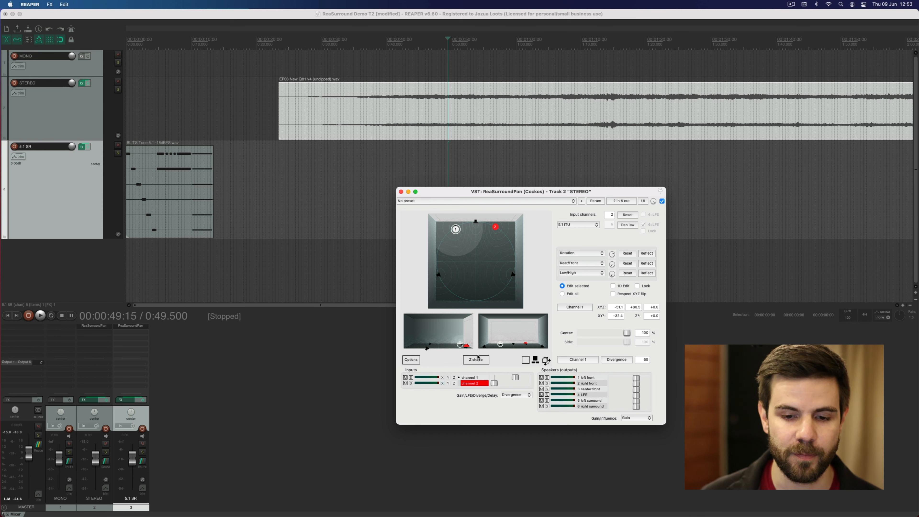
pyautogui.click(526, 360)
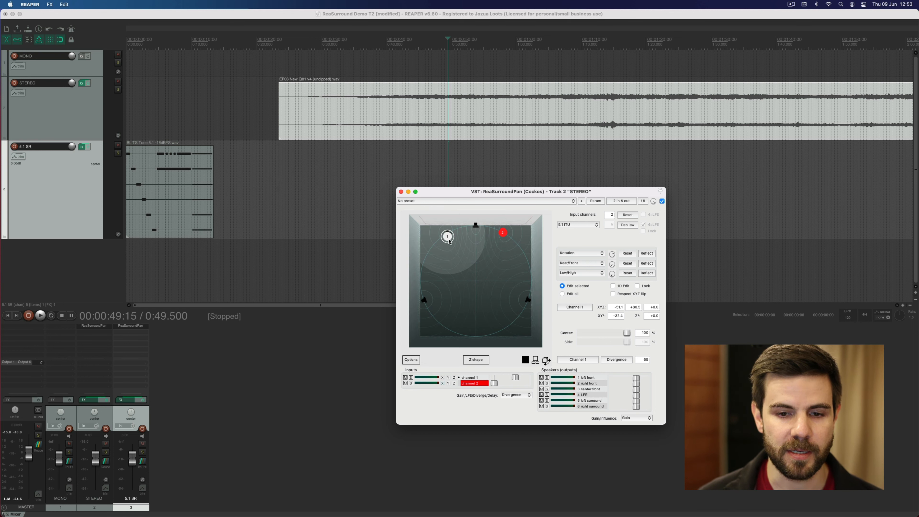
# Set channel 1's divergence to 0, reset the STEREO input positions and switch the input sliders to Gain
pyautogui.moveTo(516, 377); pyautogui.dragTo(454, 380)
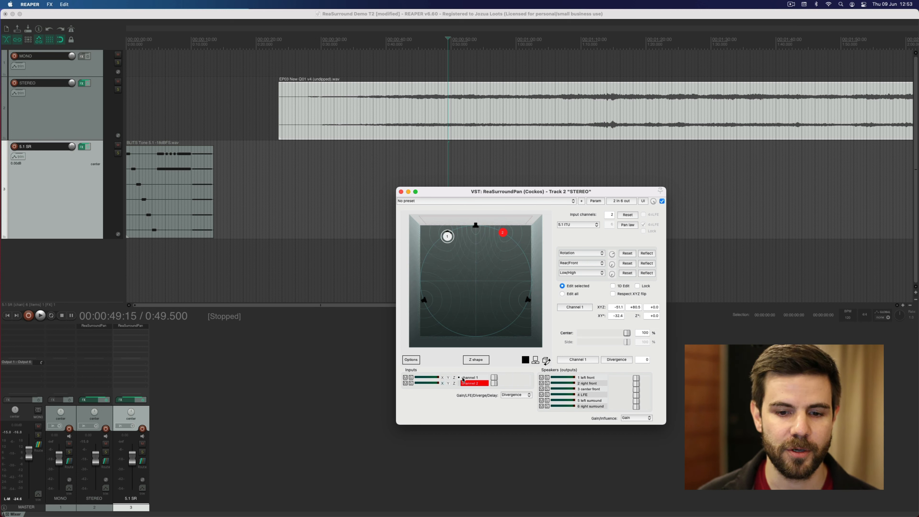
pyautogui.click(631, 215)
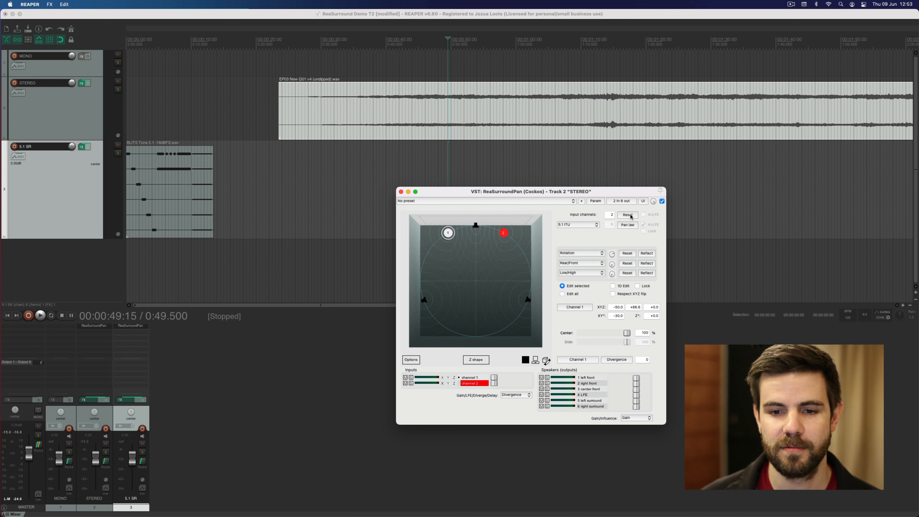
pyautogui.click(509, 395)
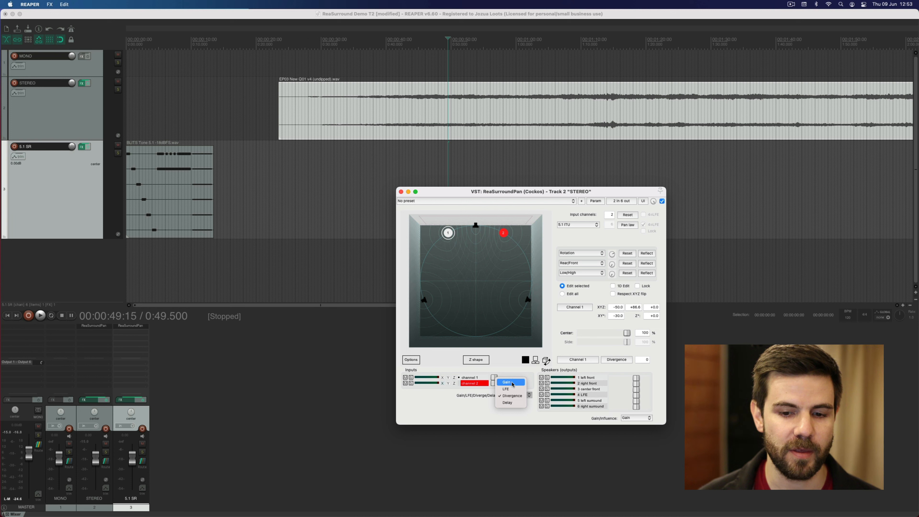
pyautogui.click(512, 385)
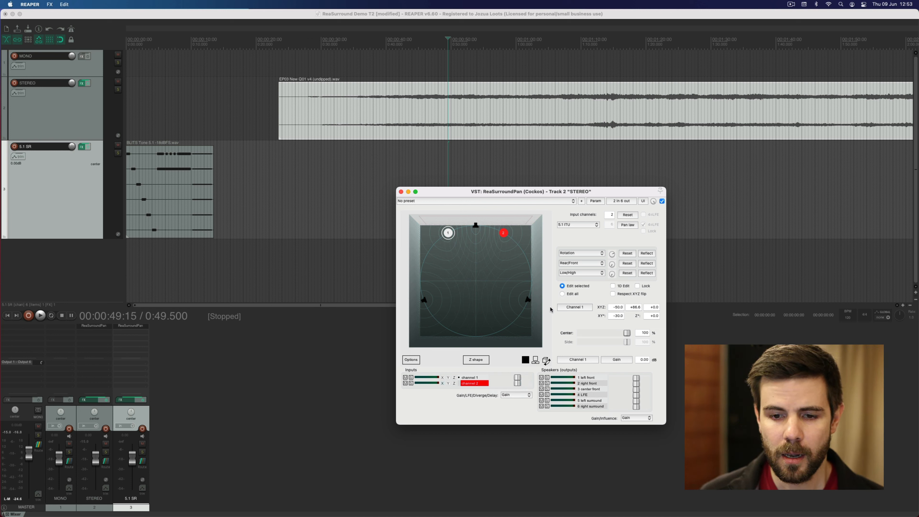